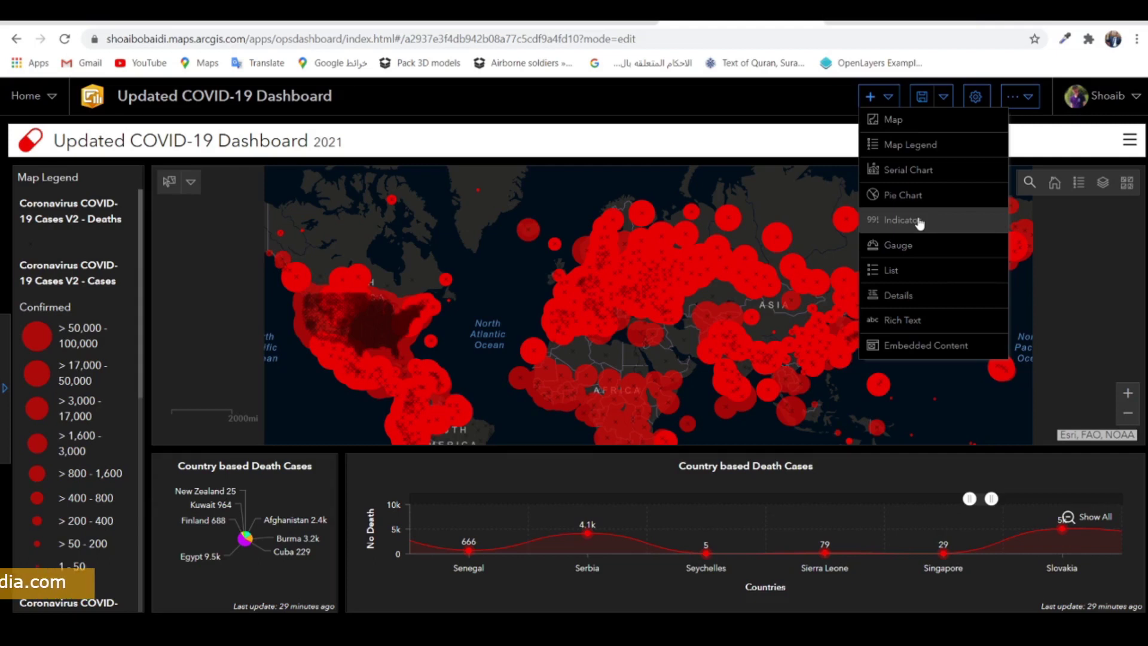
Add an indicator on the Cases_country layer summing the Confirmed field (105,142,821).
left_click(919, 221)
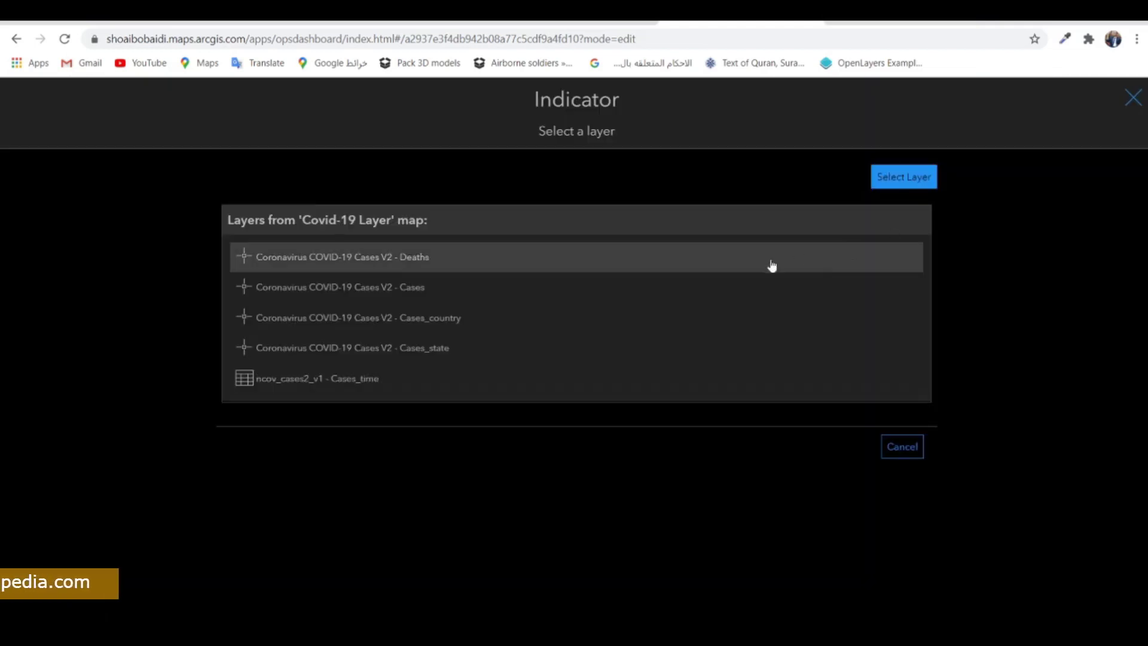
left_click(402, 324)
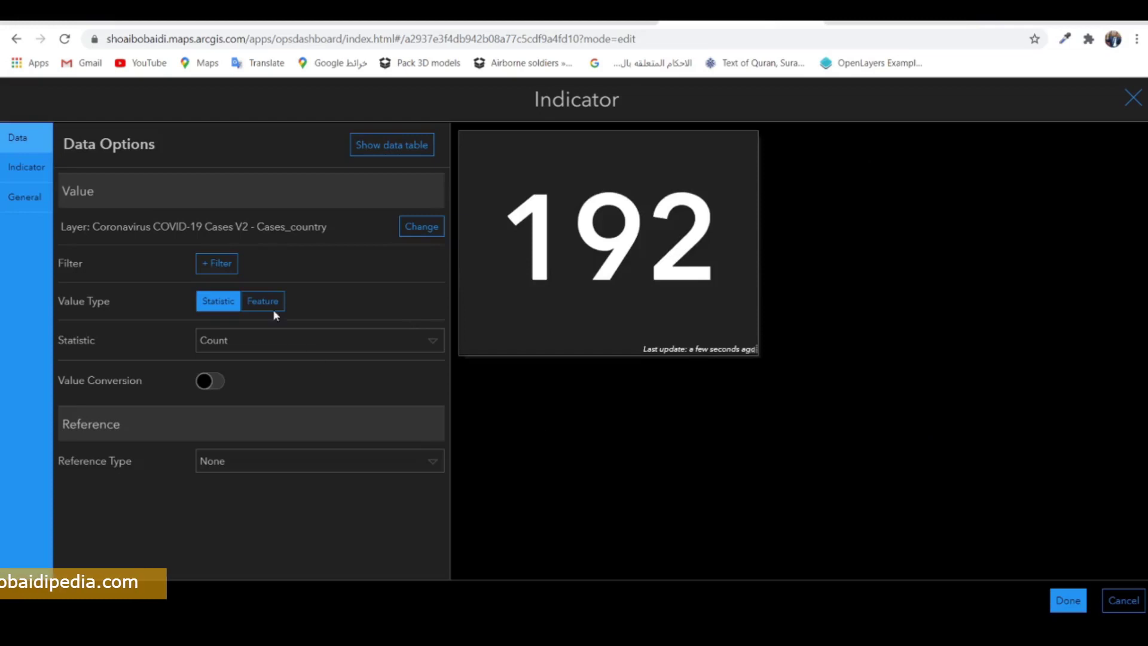
left_click(257, 302)
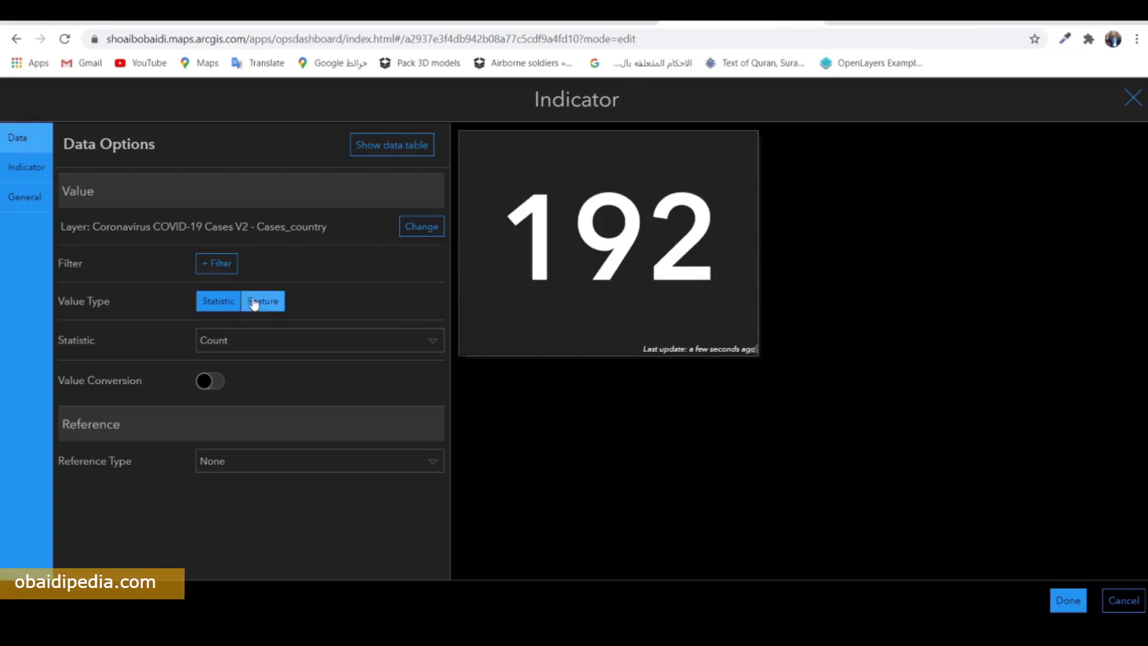
left_click(246, 347)
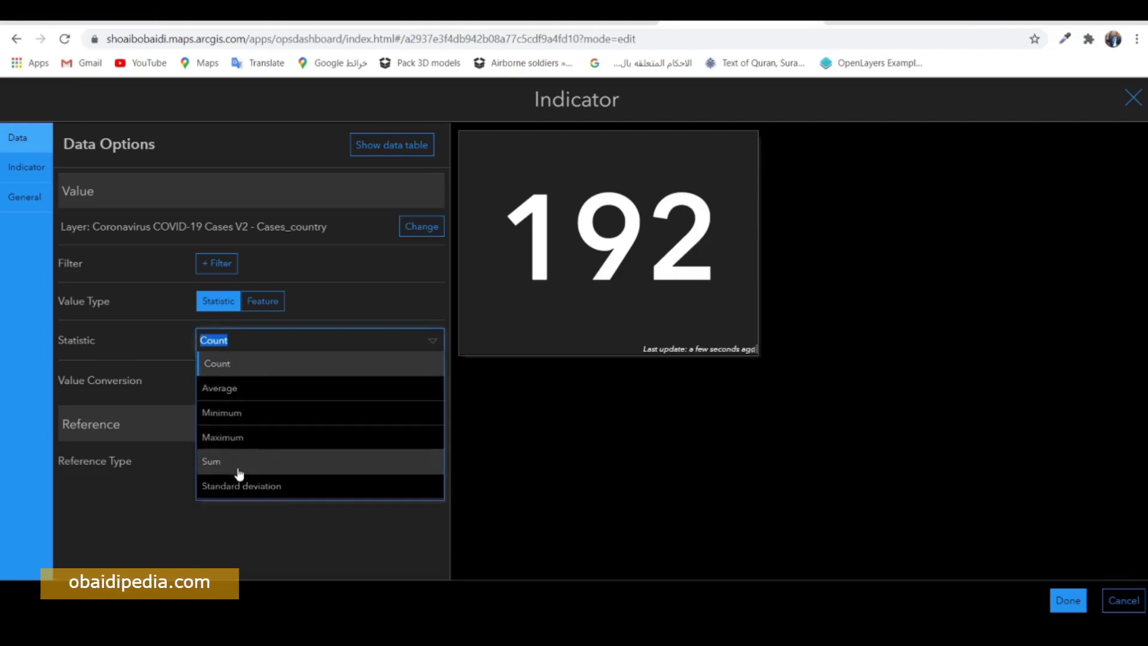
left_click(237, 459)
left_click(238, 374)
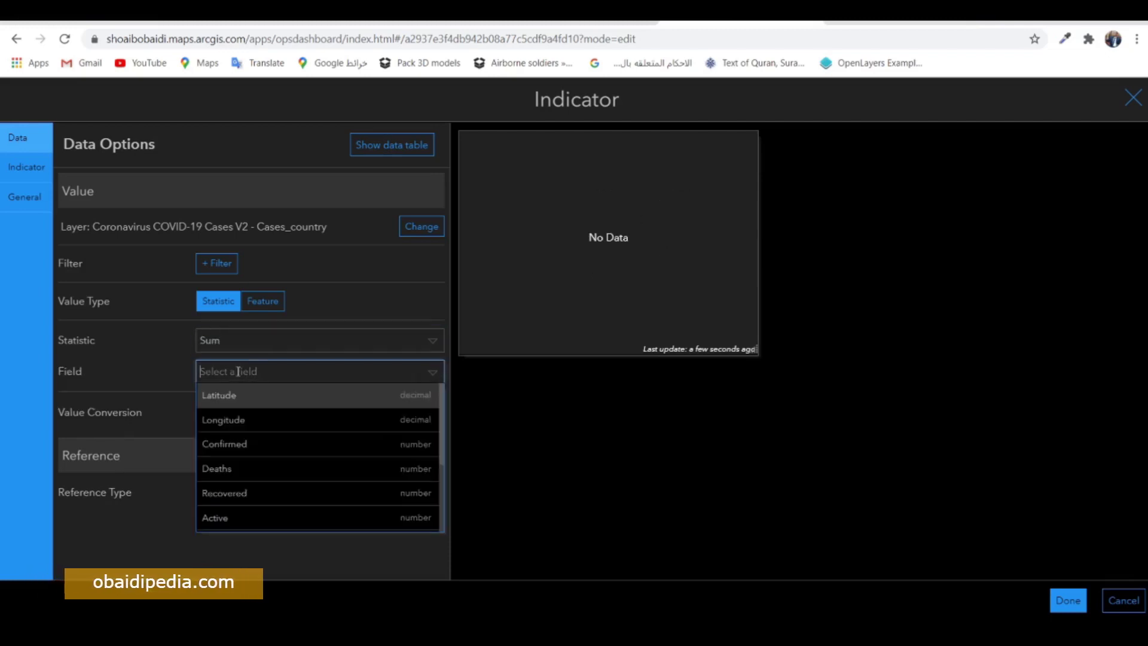
left_click(242, 443)
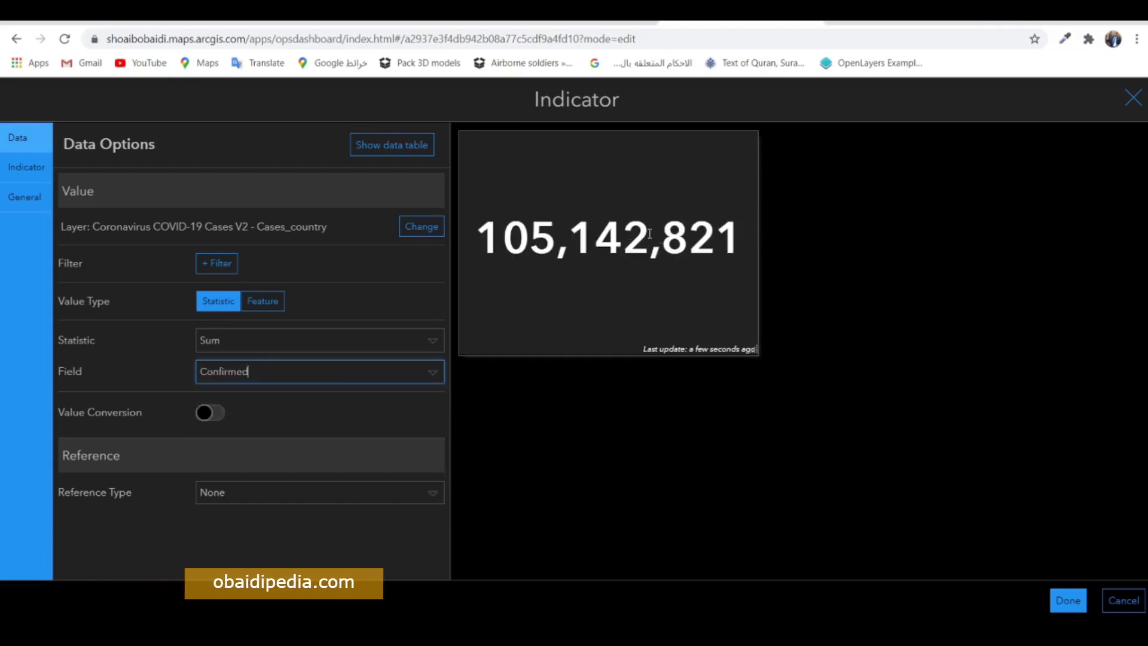
left_click_drag(472, 235, 746, 252)
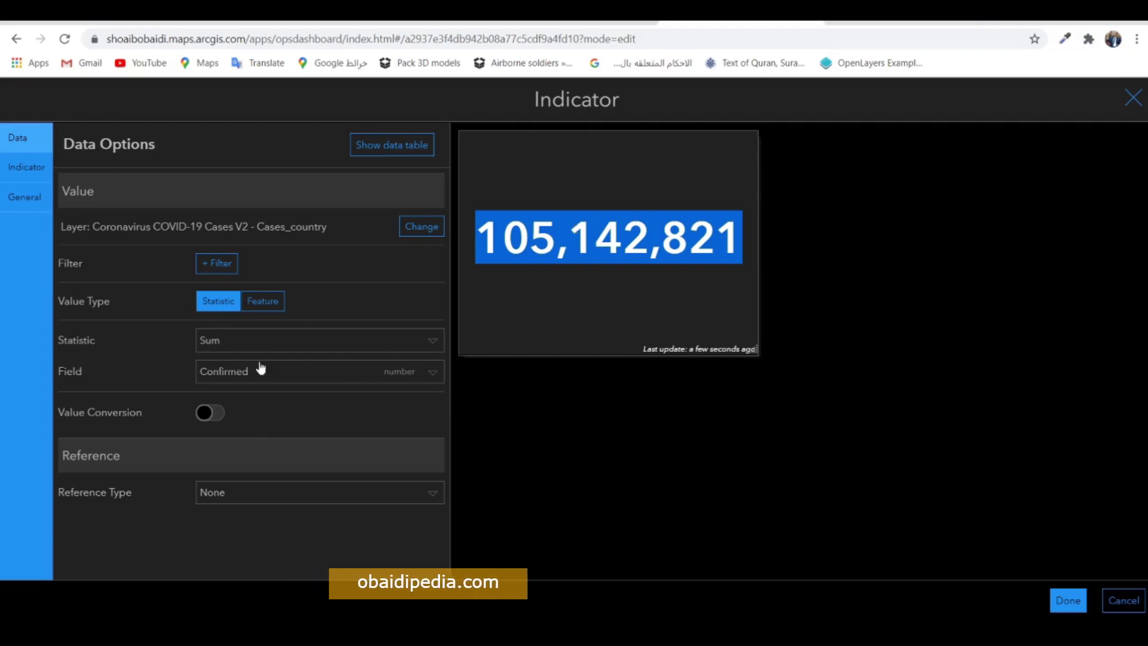
left_click(506, 254)
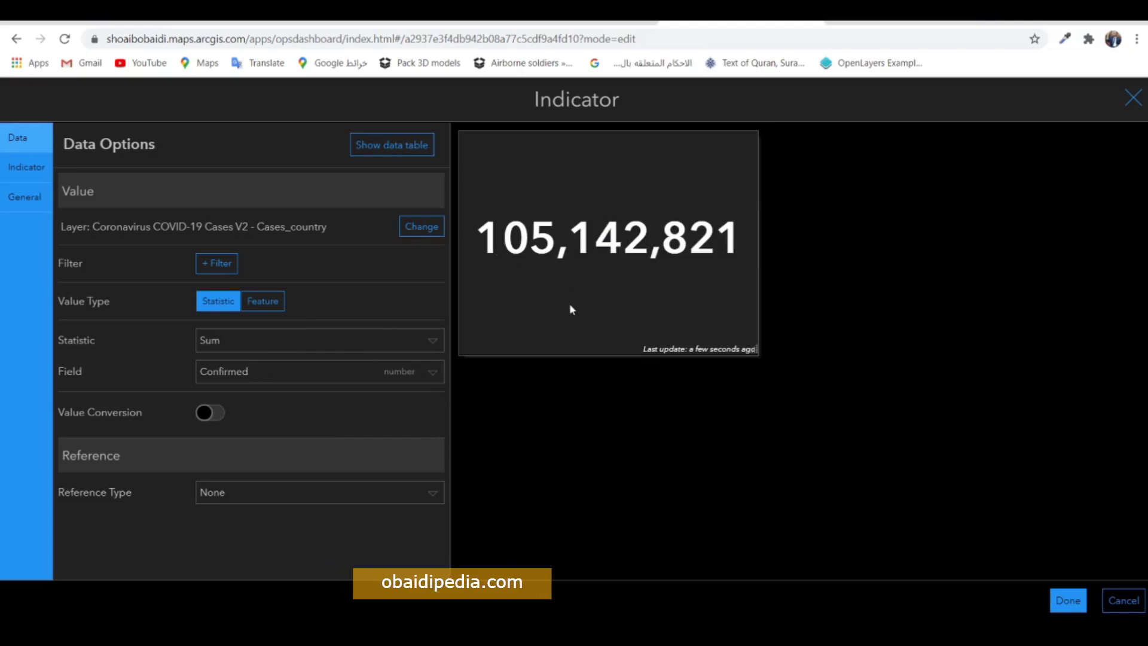
Set the top text to 'Total No Of Confirmed Cases' in yellow.
left_click(26, 169)
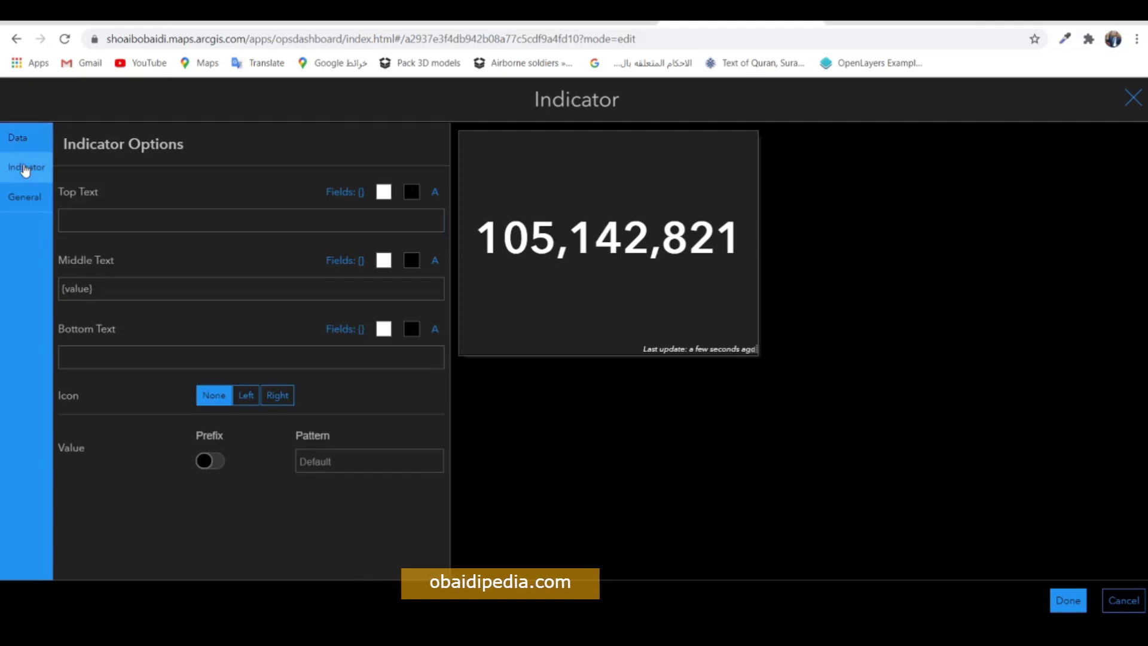
left_click(203, 221)
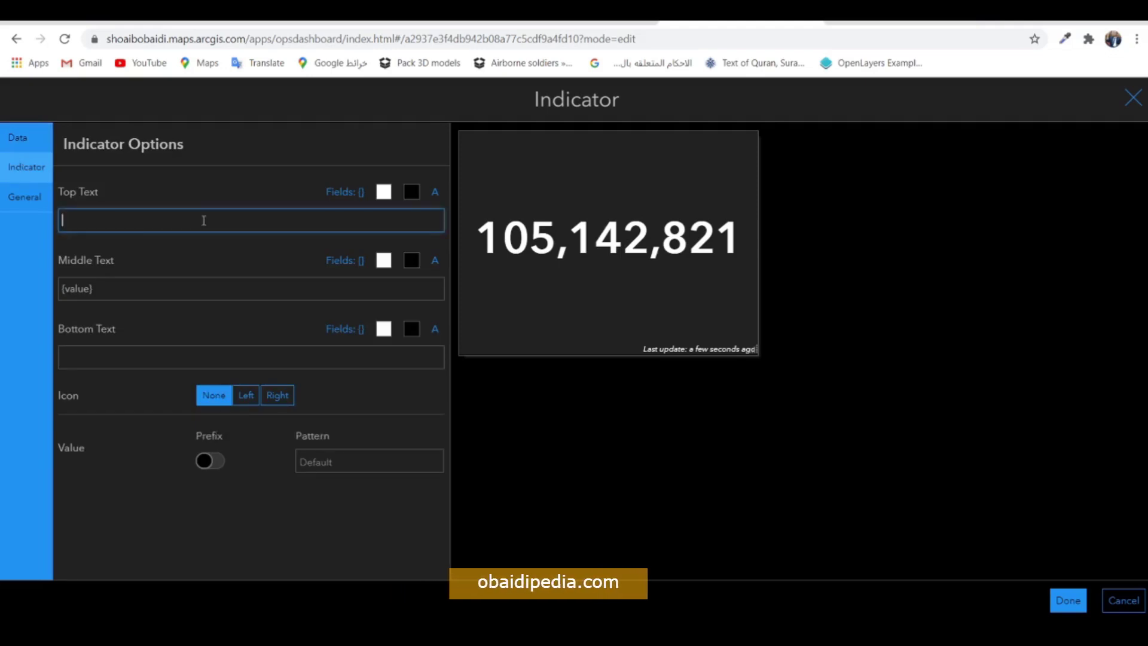
type("To")
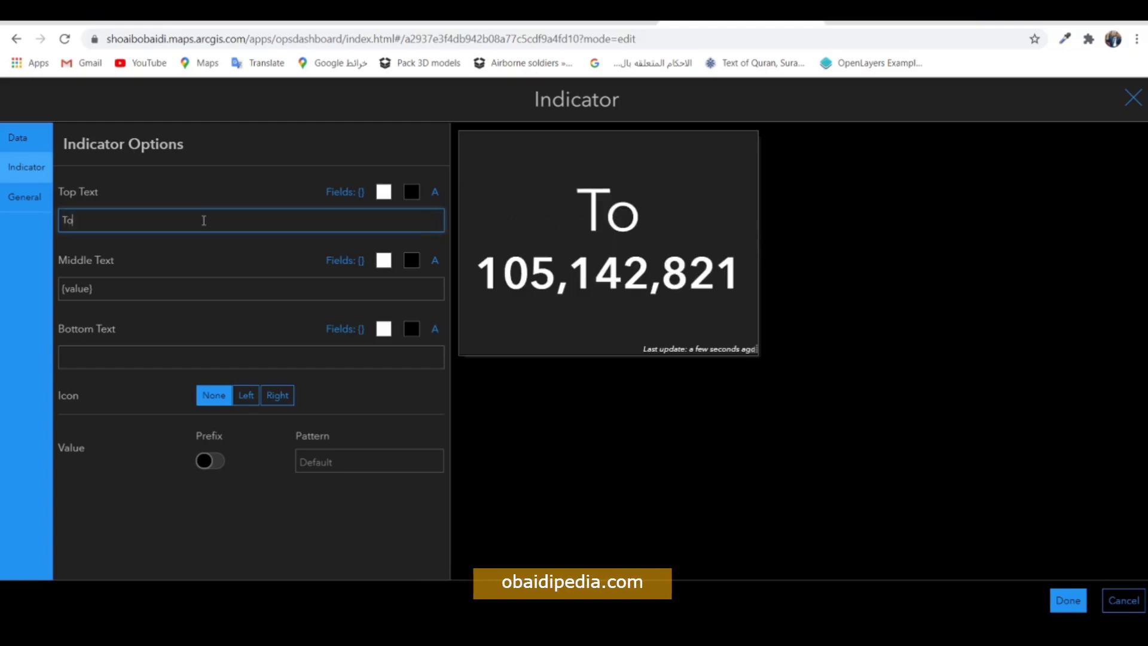
type("tal No")
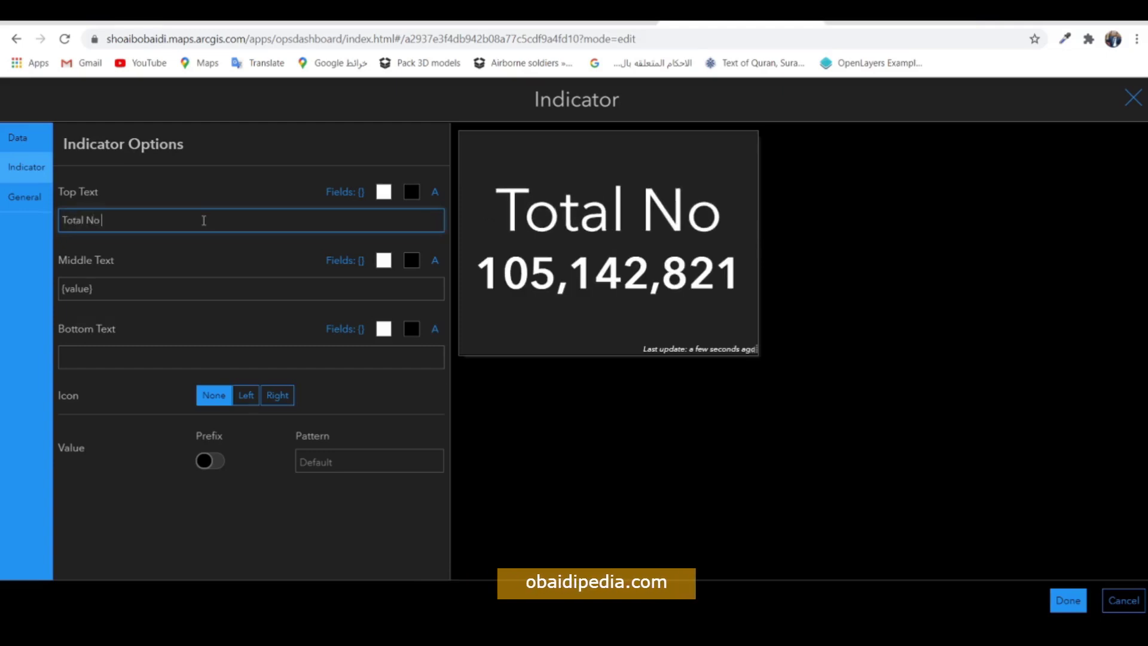
type(" Of Co")
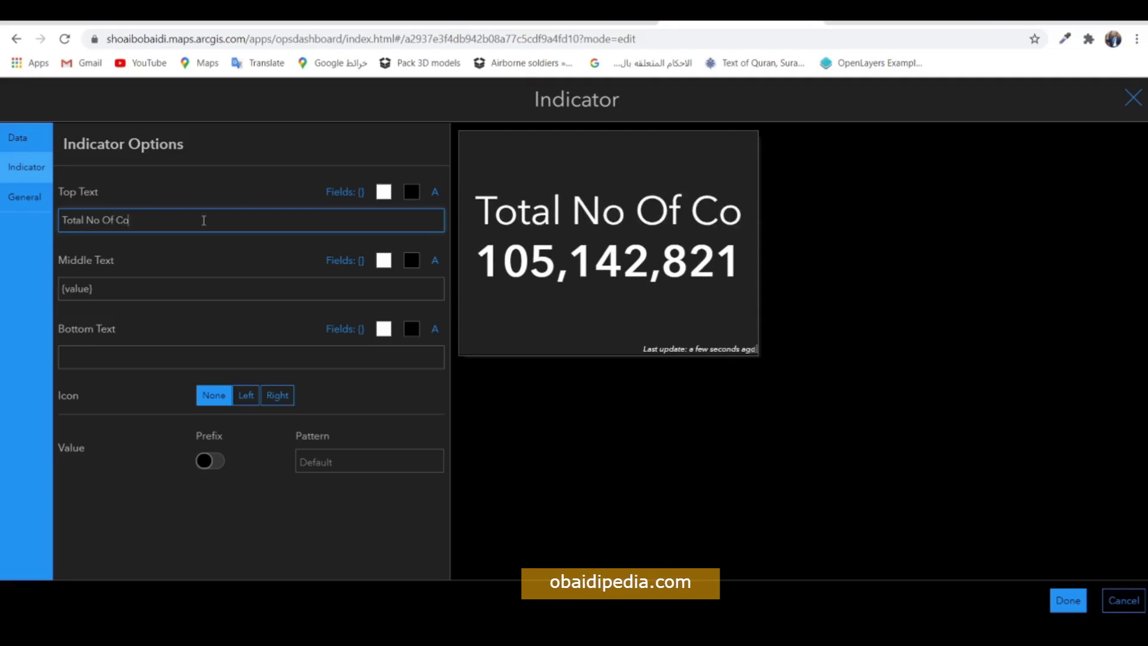
type("nfirm")
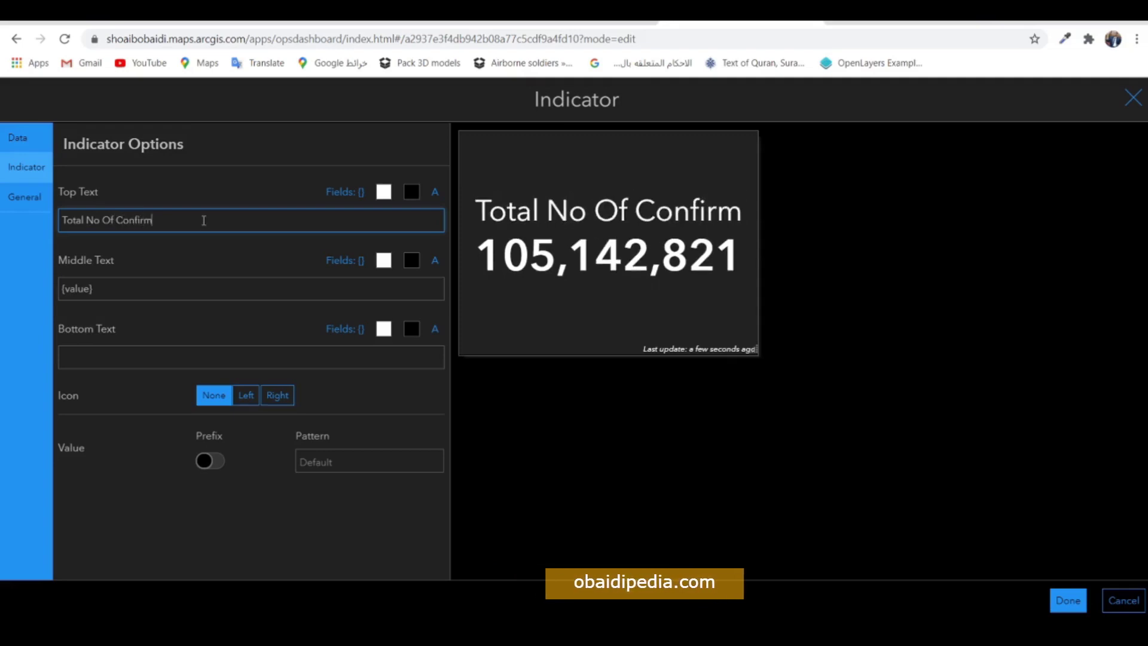
type("ed Cases")
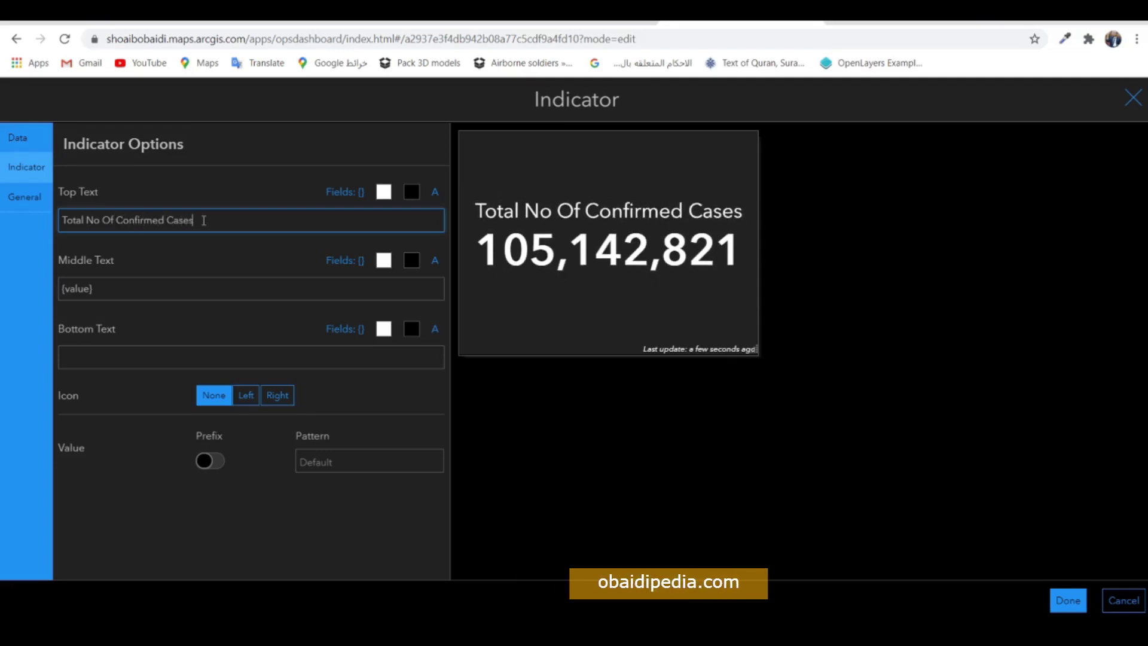
left_click(384, 192)
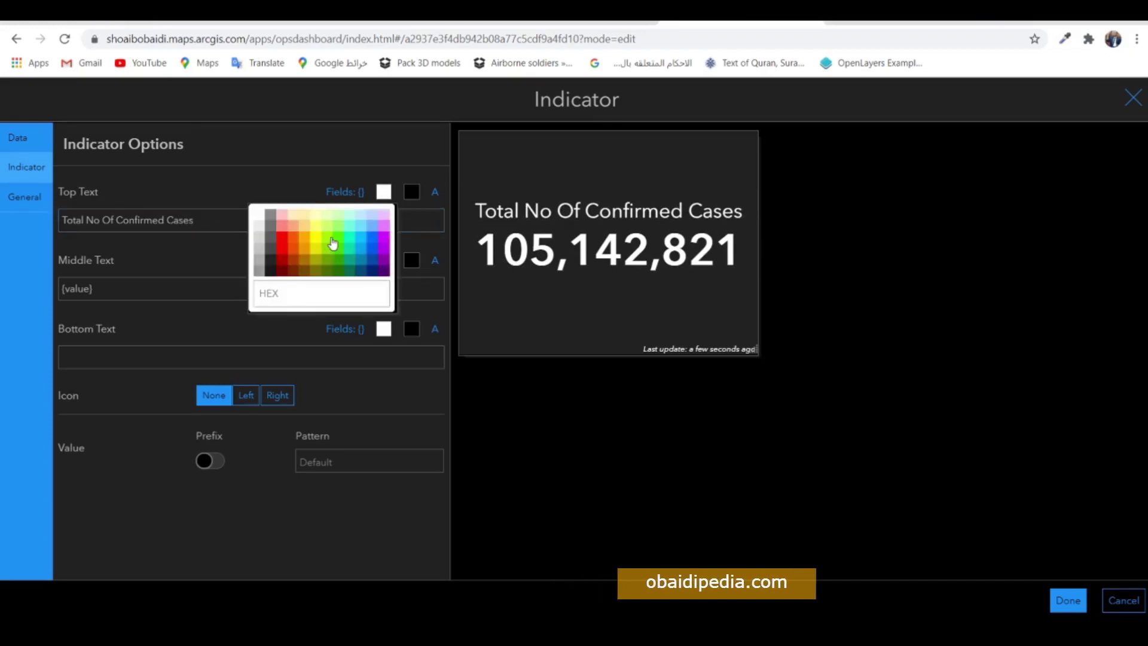
left_click(317, 242)
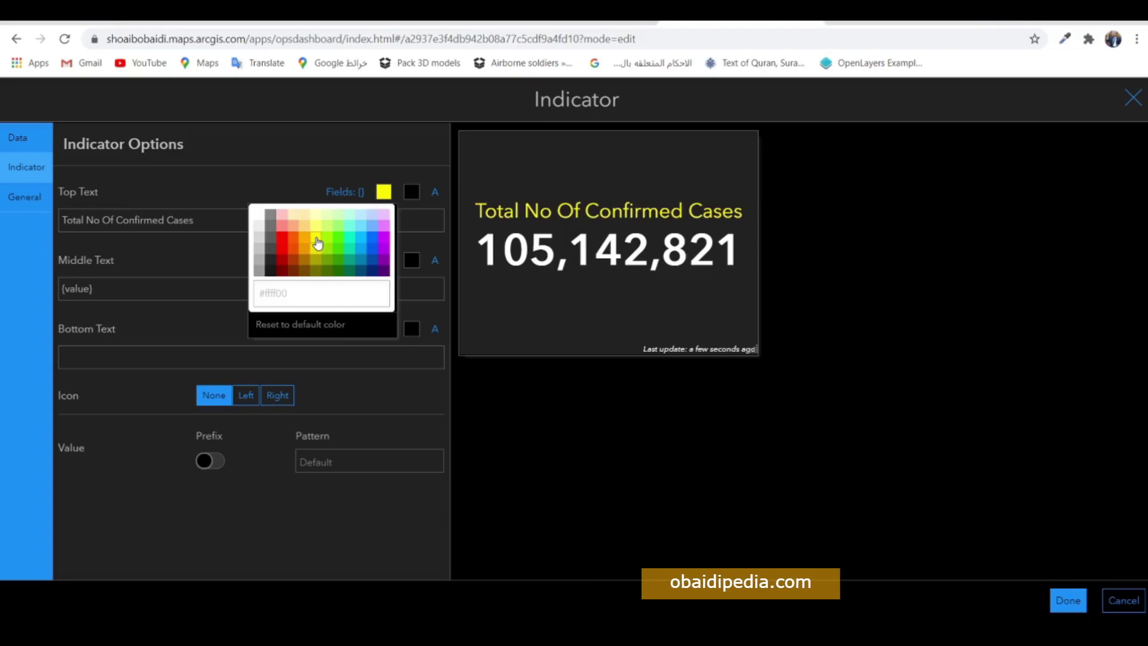
left_click(280, 189)
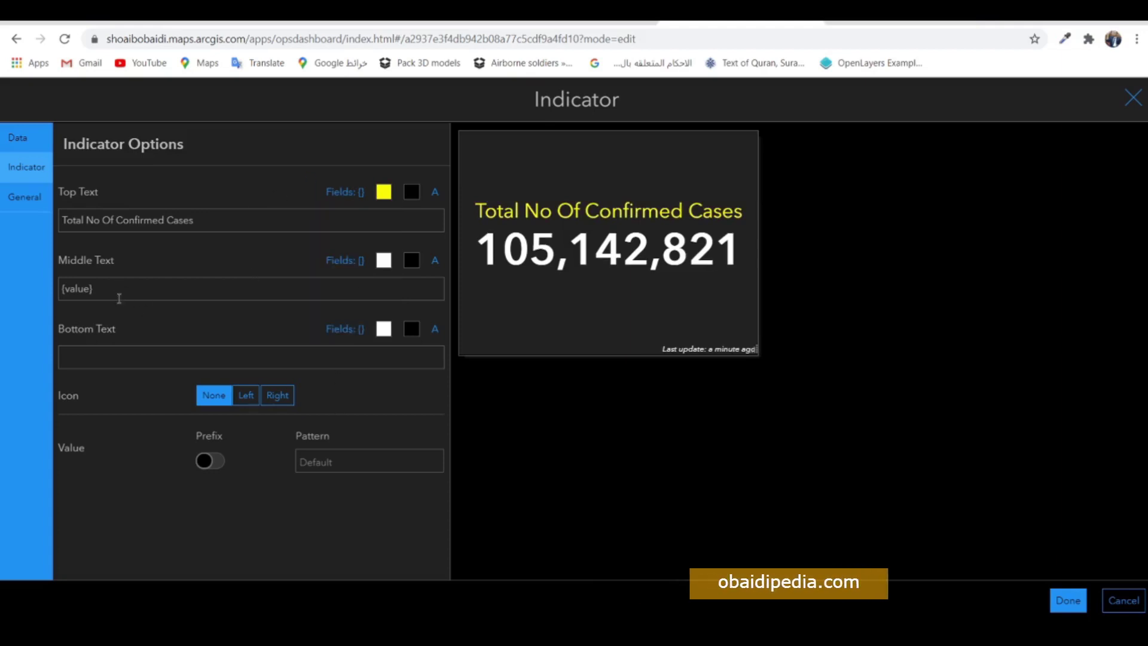
Edit the middle text after the {value} placeholder, then delete the stray characters.
left_click(69, 288)
double_click(69, 288)
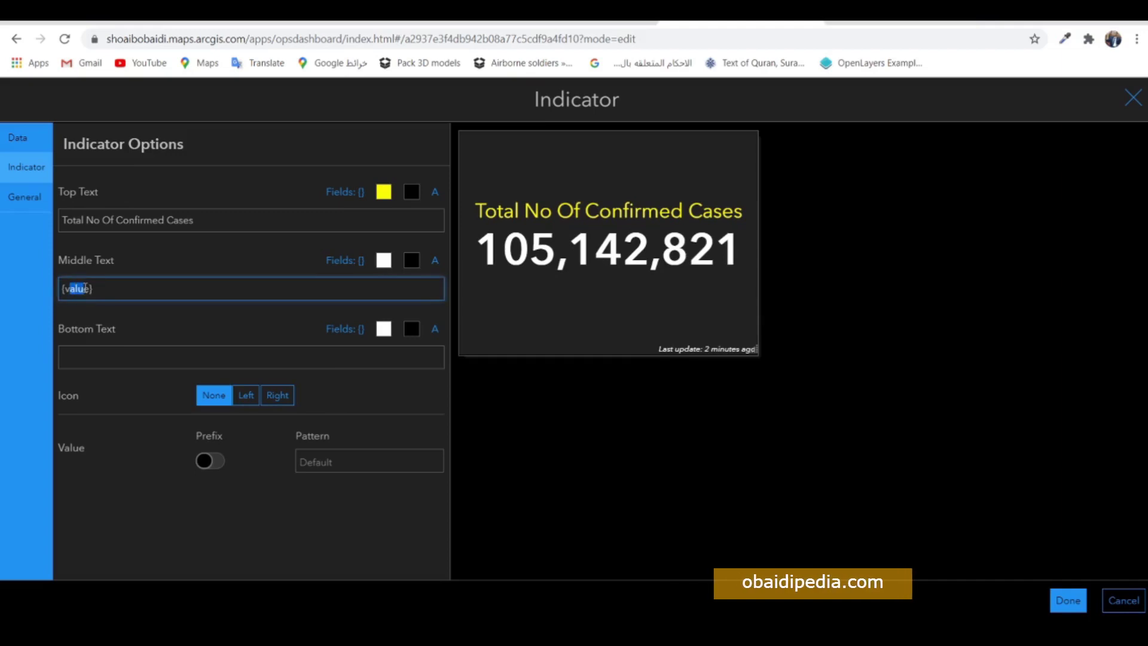
left_click_drag(92, 288, 60, 289)
key("shift+Right")
key("shift+Right")
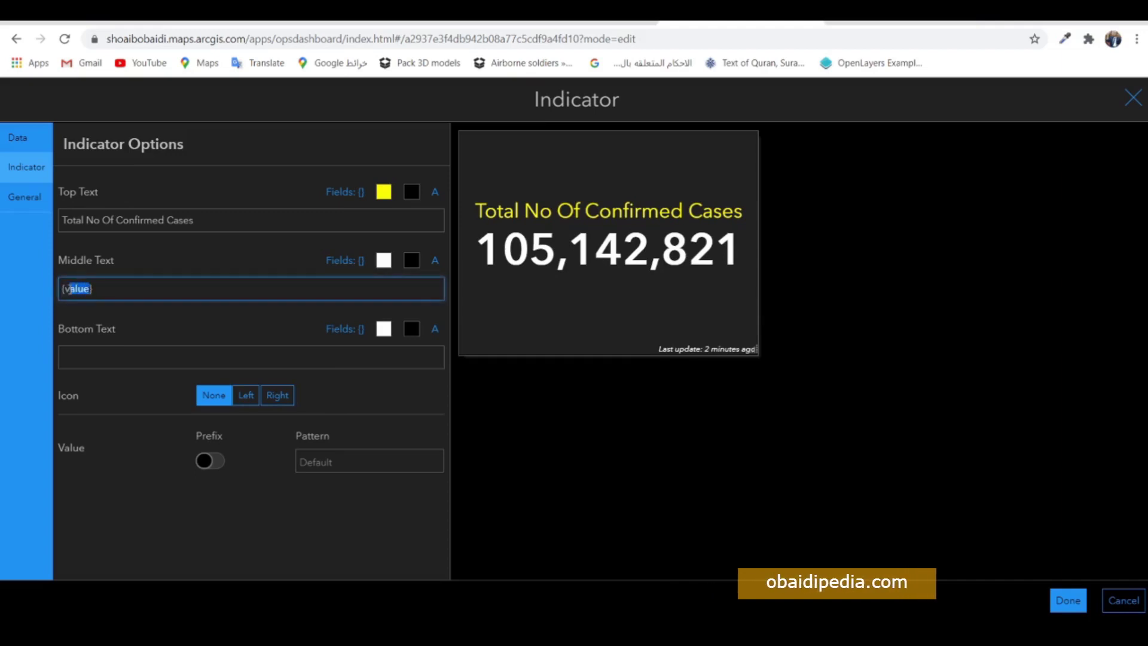
left_click(137, 280)
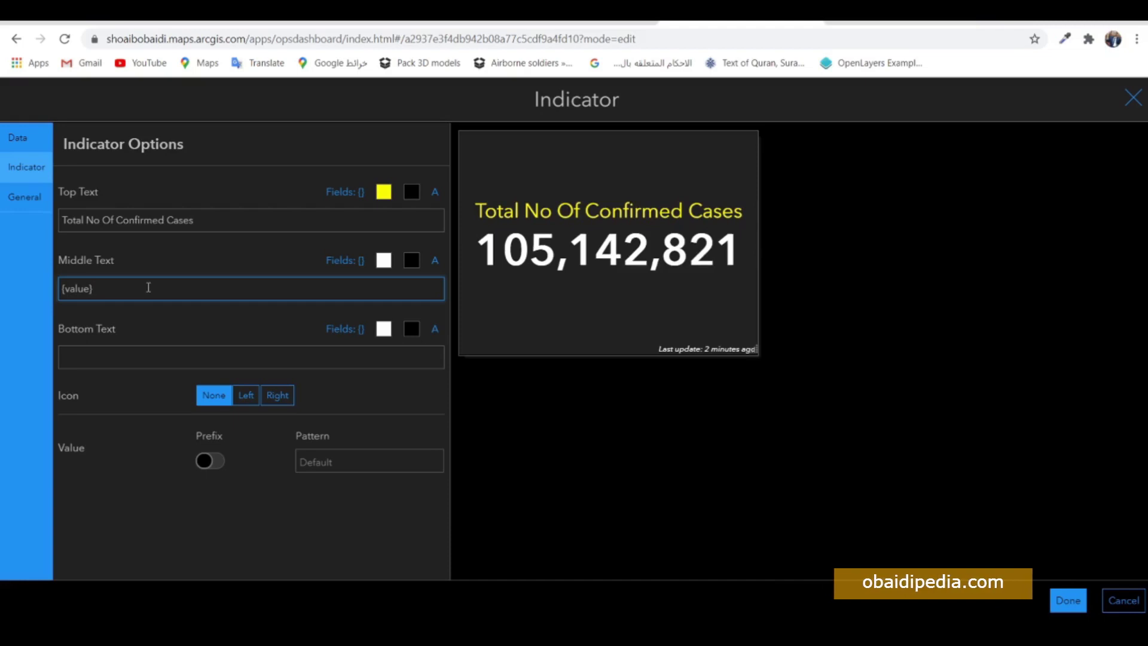
type("+sdn")
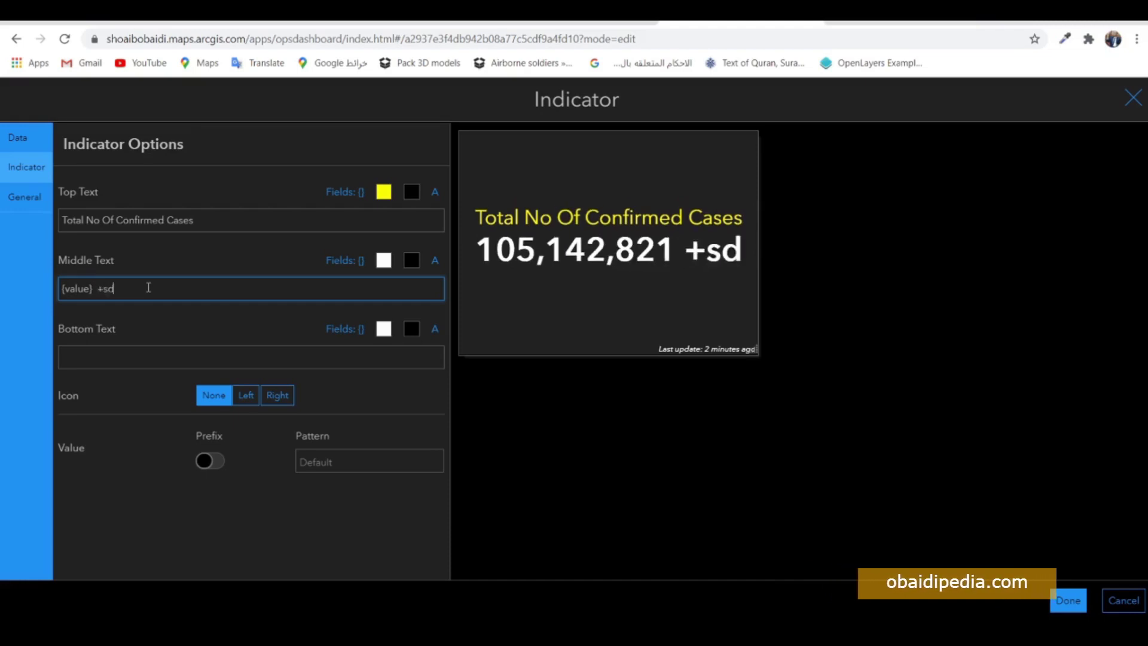
key("BackSpace")
key("BackSpace")
key("BackSpace")
key("BackSpace")
key("BackSpace")
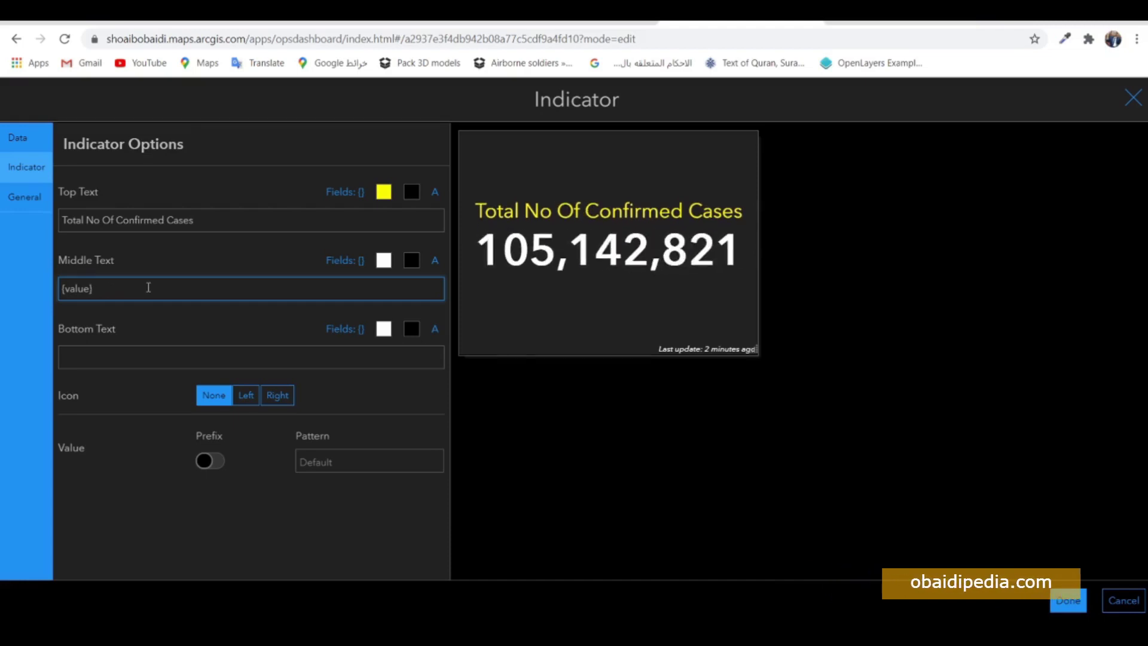
Try 'Positive' as the bottom text, then remove it again.
left_click(145, 360)
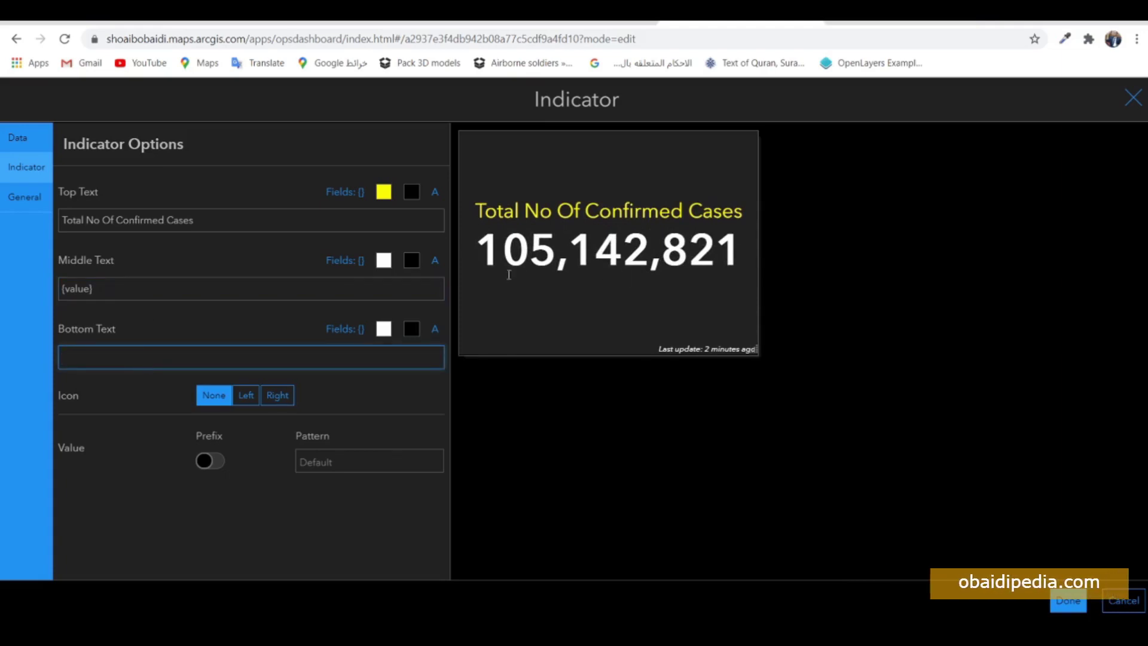
left_click(486, 251)
left_click_drag(486, 251, 688, 251)
left_click(200, 363)
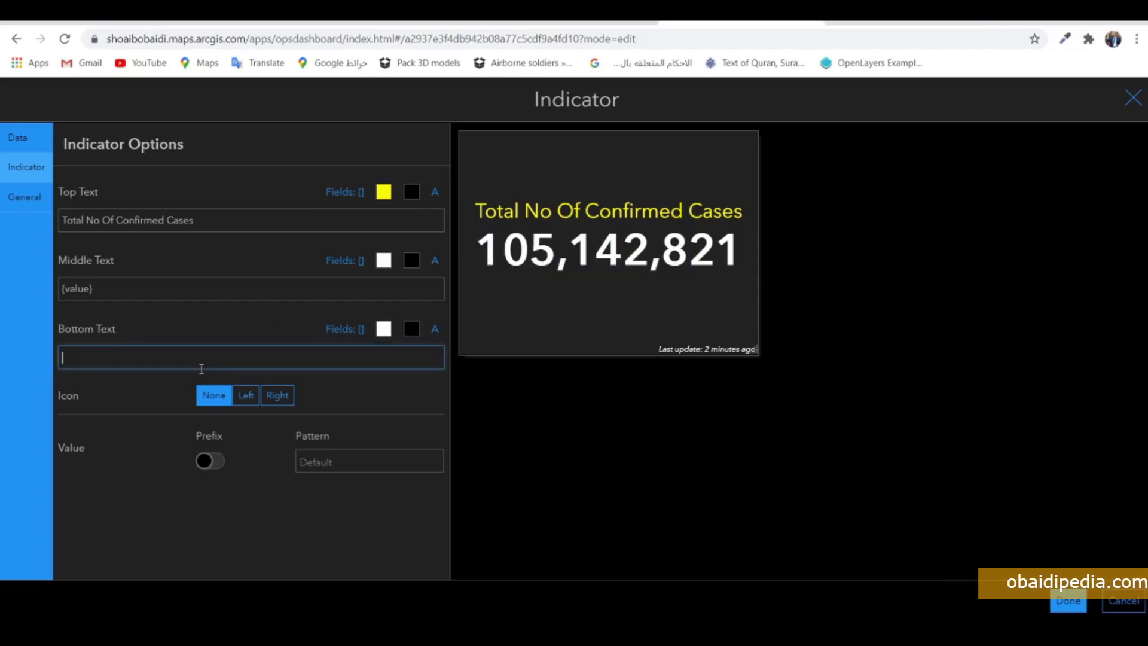
type("Positive")
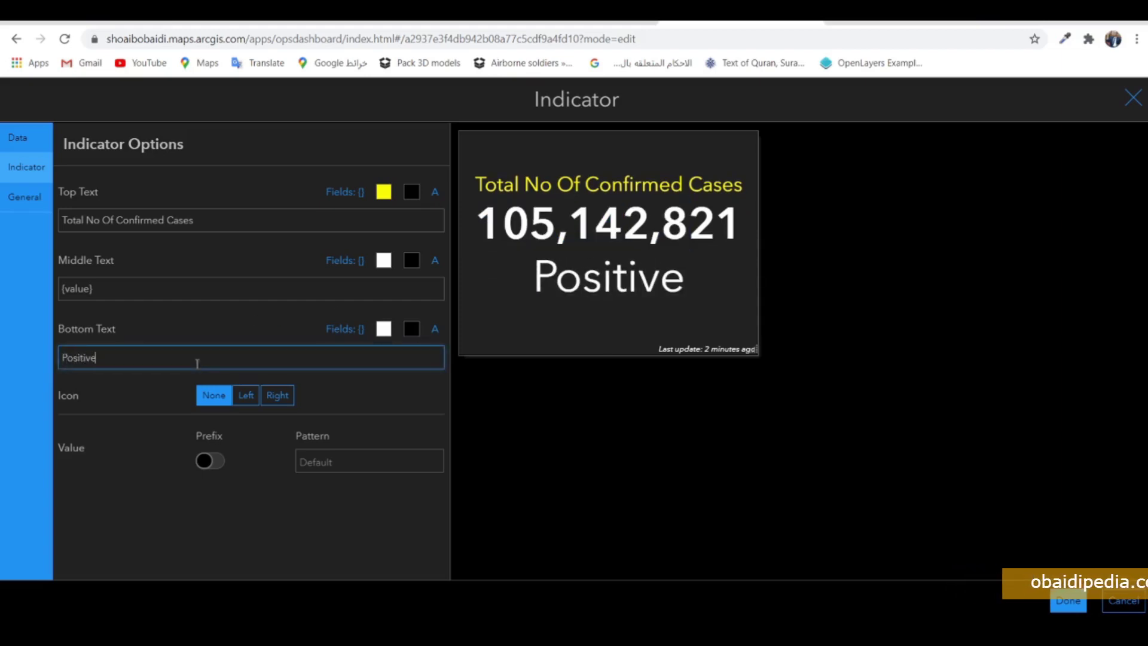
key("BackSpace")
key("BackSpace")
key("BackSpace")
key("BackSpace")
key("BackSpace")
key("BackSpace")
key("BackSpace")
key("BackSpace")
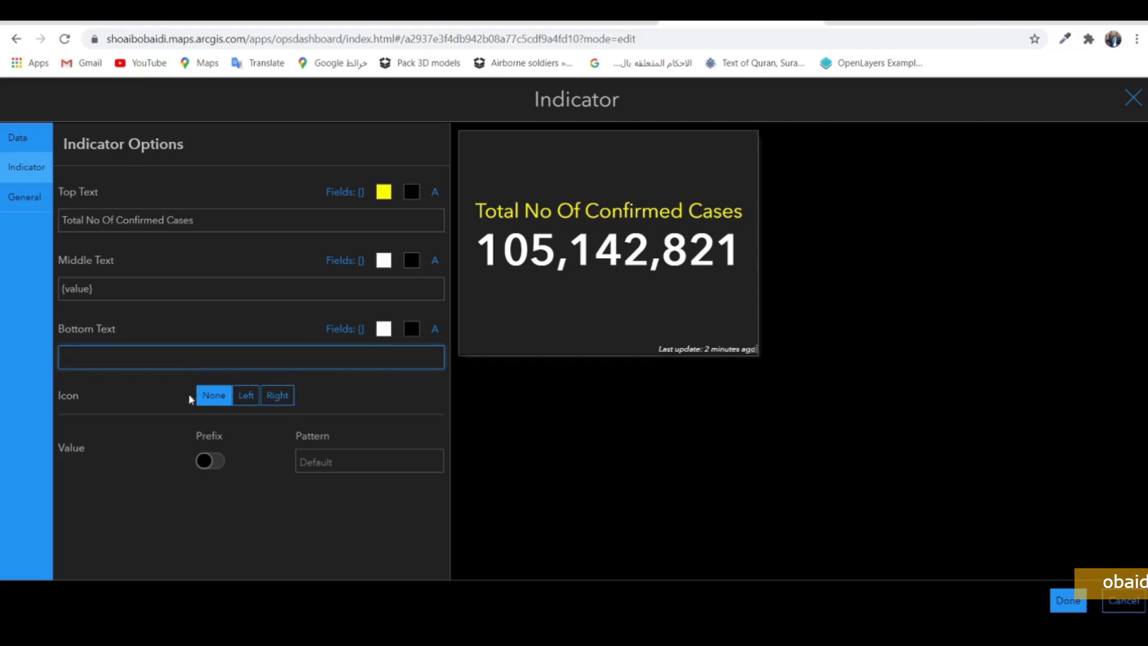
Choose the wheelchair icon to sit left of the confirmed value.
left_click(244, 396)
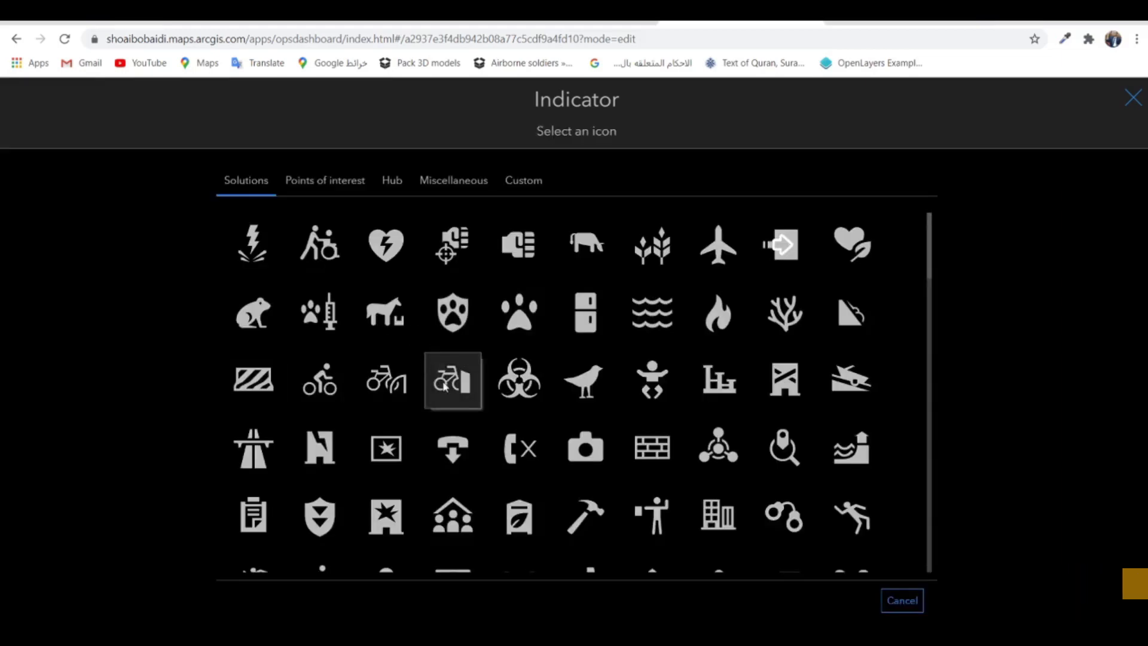
scroll(485, 390, "down", 2)
scroll(483, 388, "down", 2)
scroll(481, 384, "up", 4)
scroll(480, 383, "down", 3)
scroll(482, 385, "down", 3)
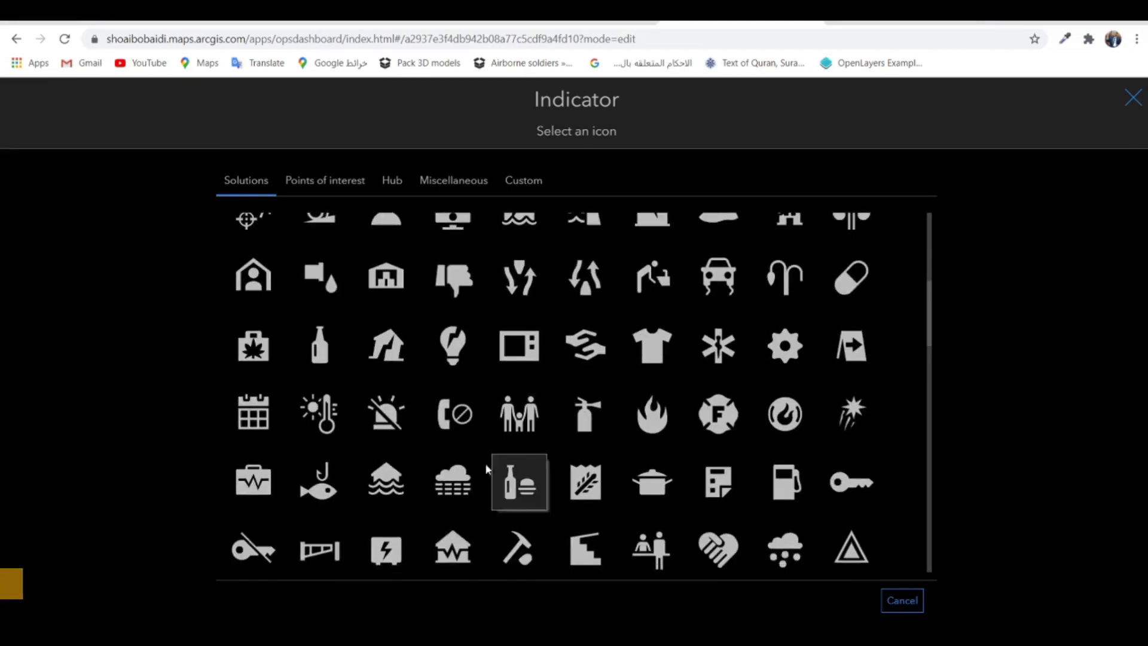
scroll(449, 482, "down", 2)
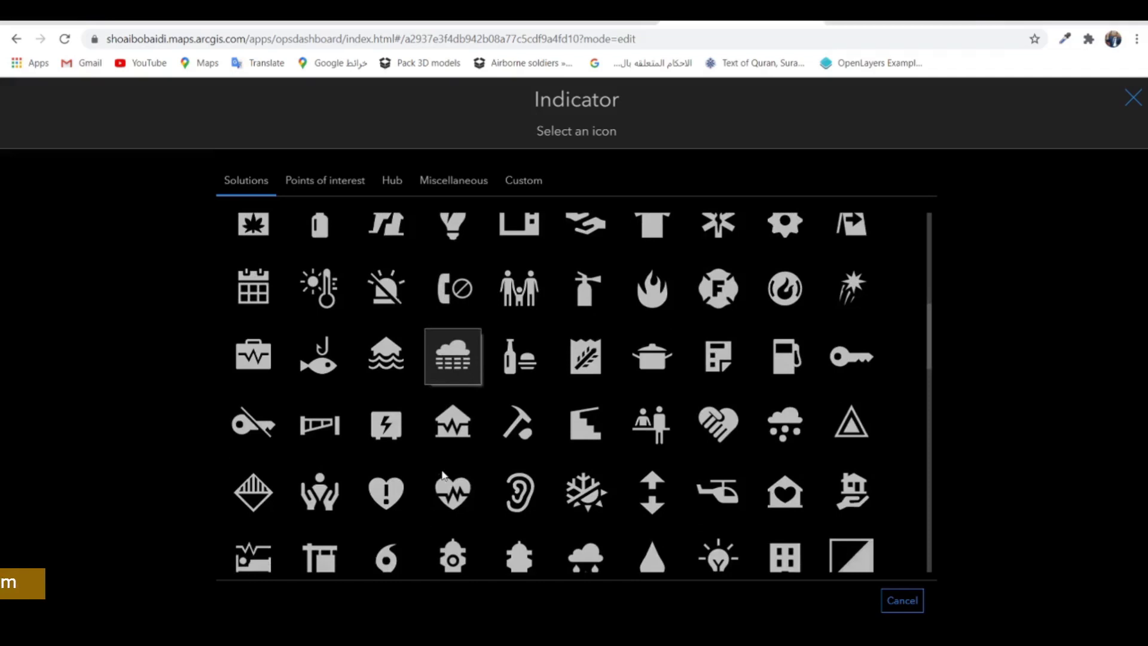
scroll(371, 413, "up", 5)
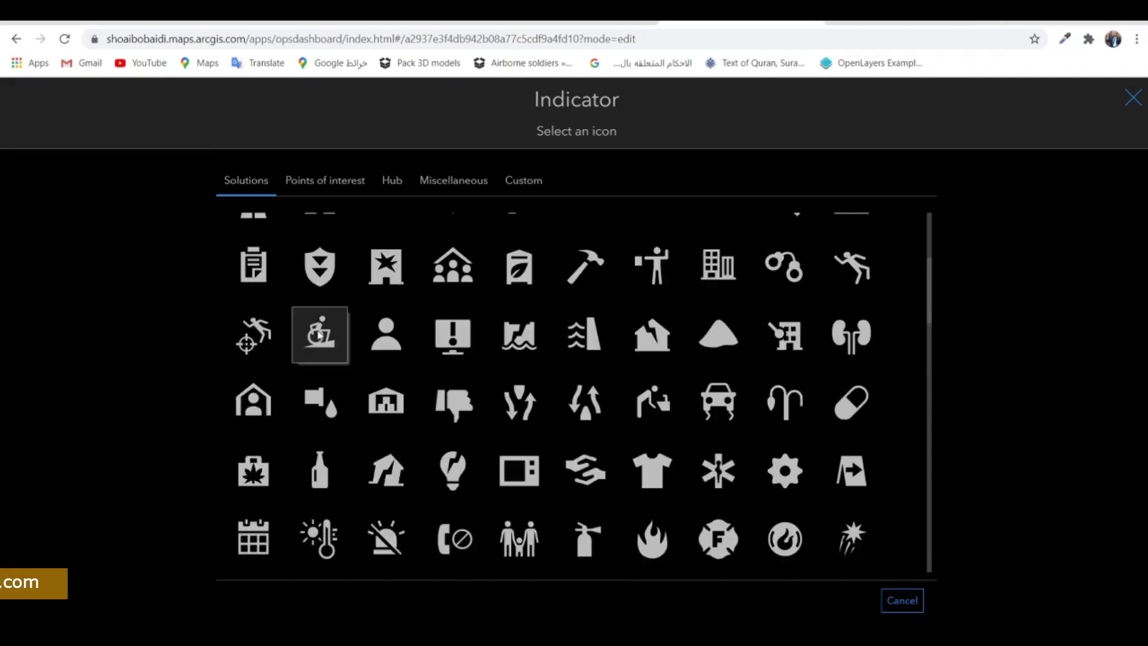
left_click(319, 334)
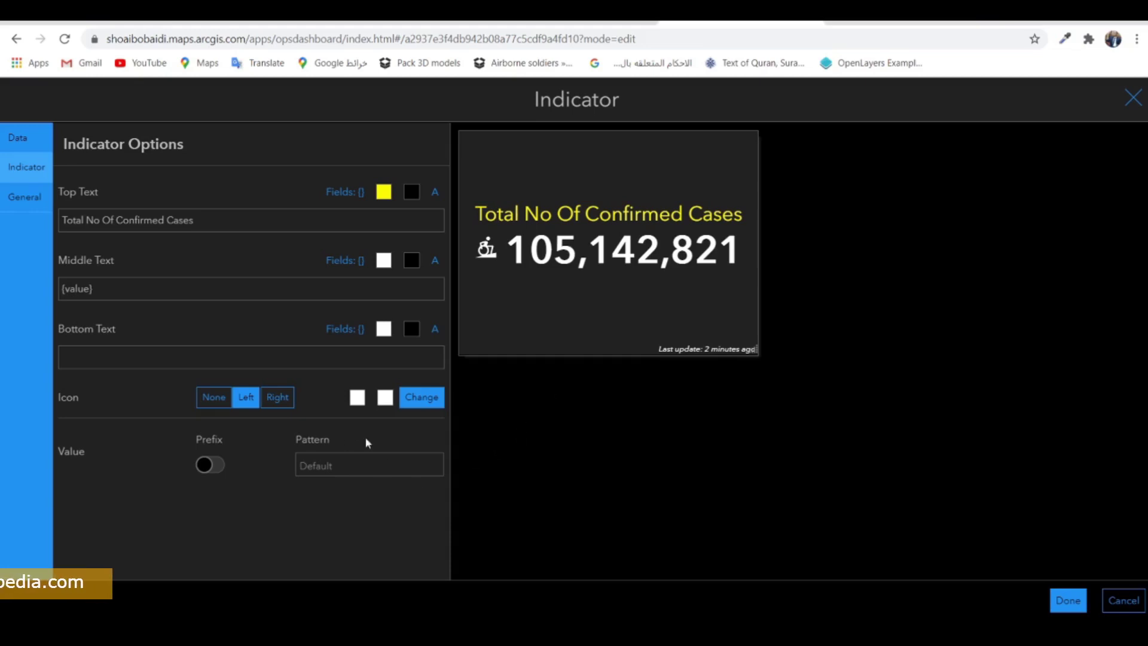
Colour the wheelchair icon yellow (#ffff00) and show the General options.
left_click(357, 398)
left_click(291, 446)
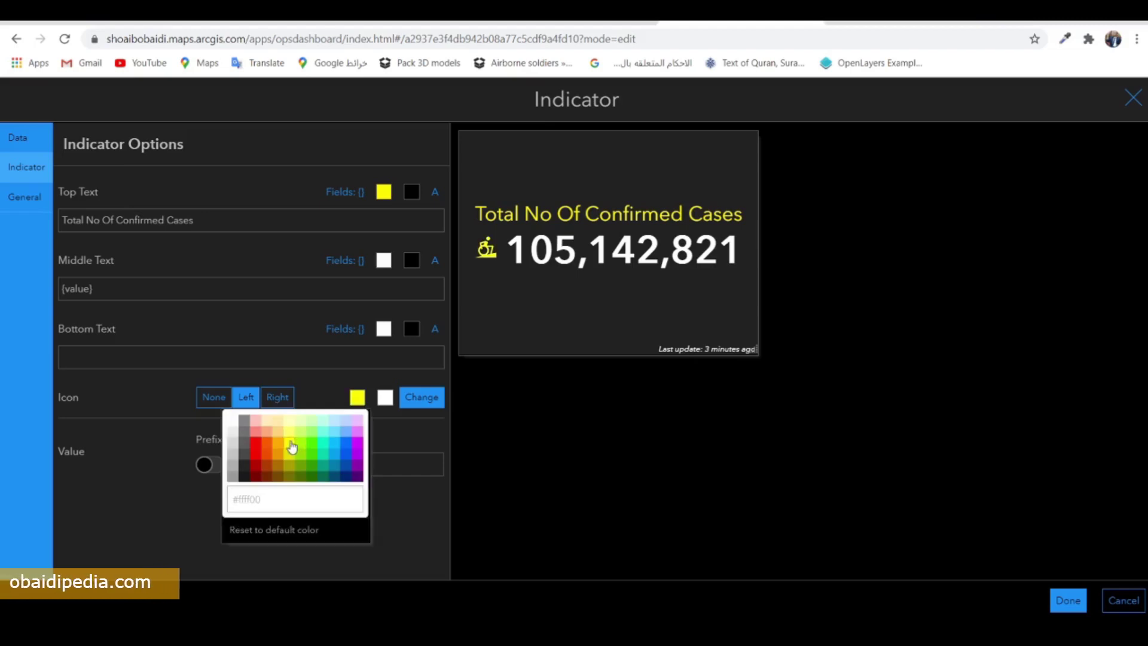
left_click(407, 353)
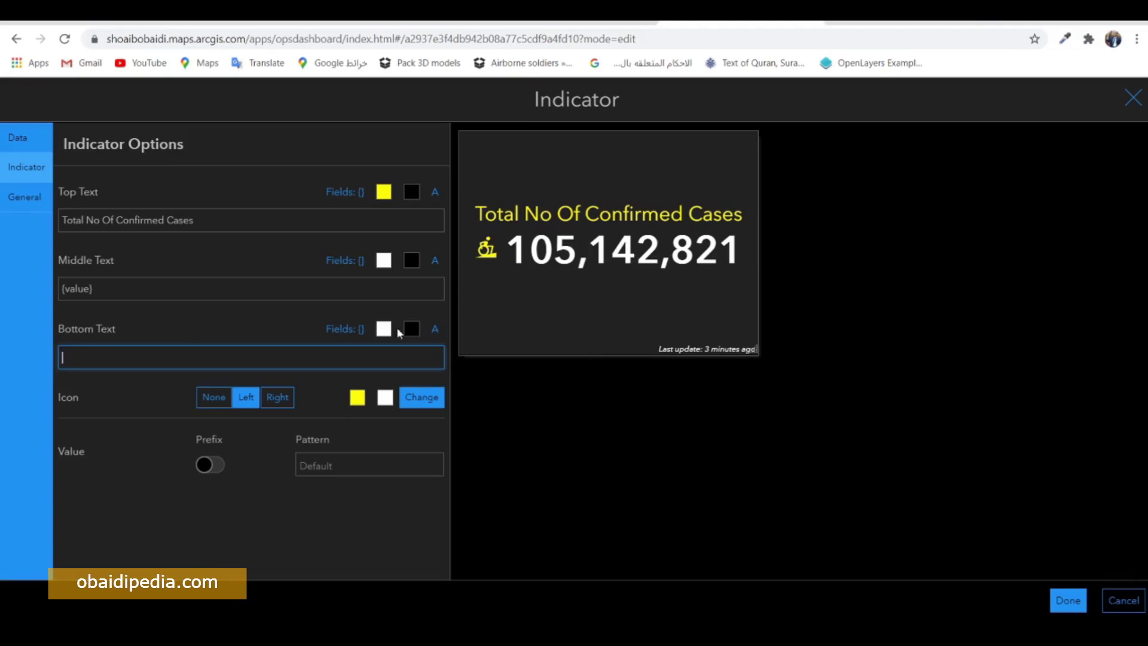
left_click(26, 197)
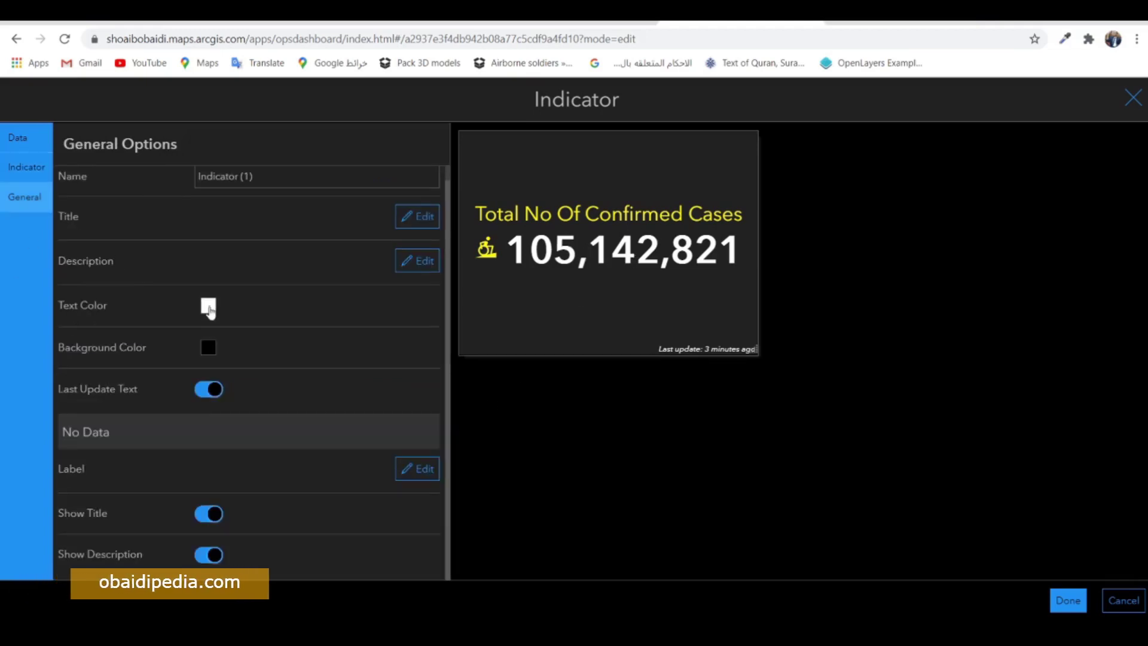
Recolour the 105,142,821 total orange (#ff5500) and finish the indicator.
left_click(209, 307)
left_click(244, 353)
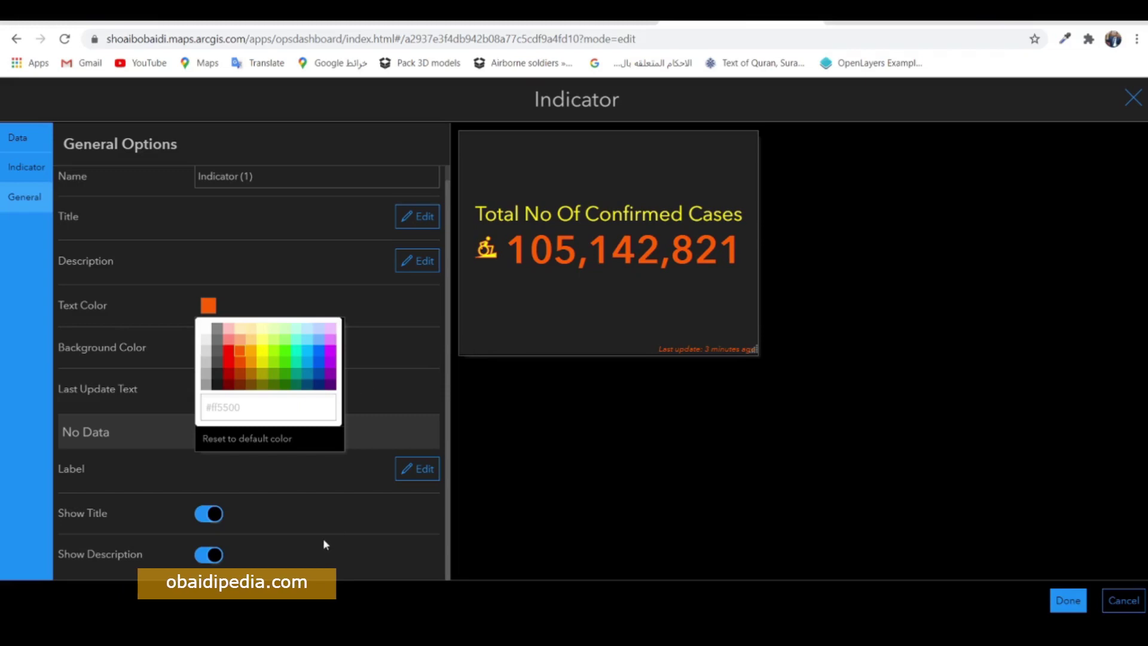
left_click(345, 542)
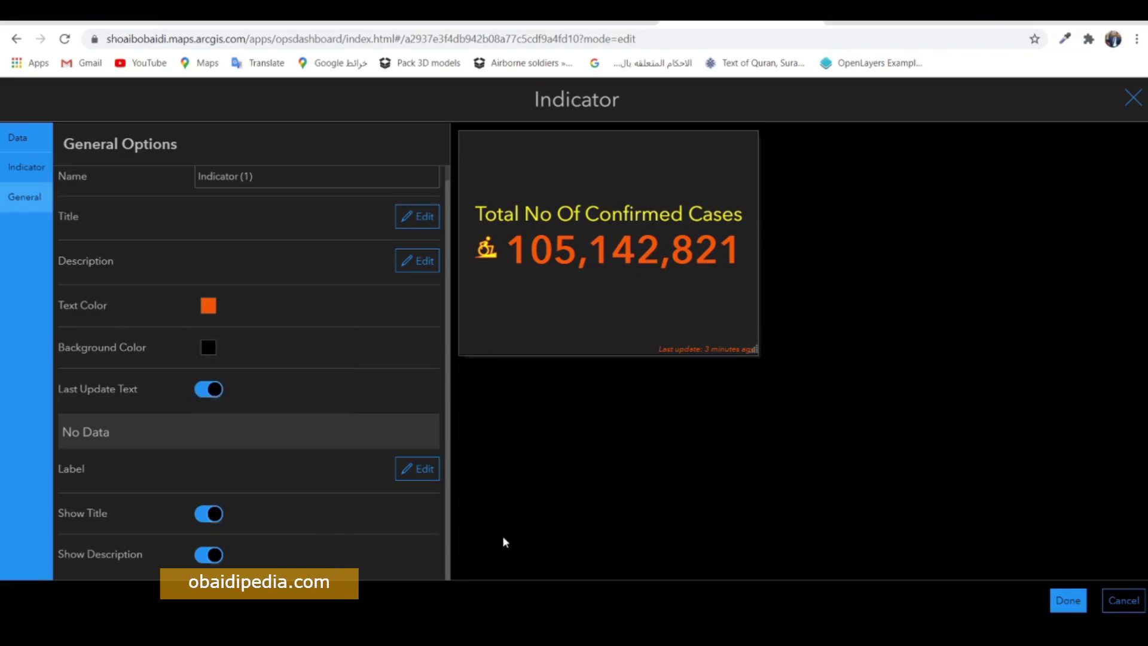
left_click(1069, 601)
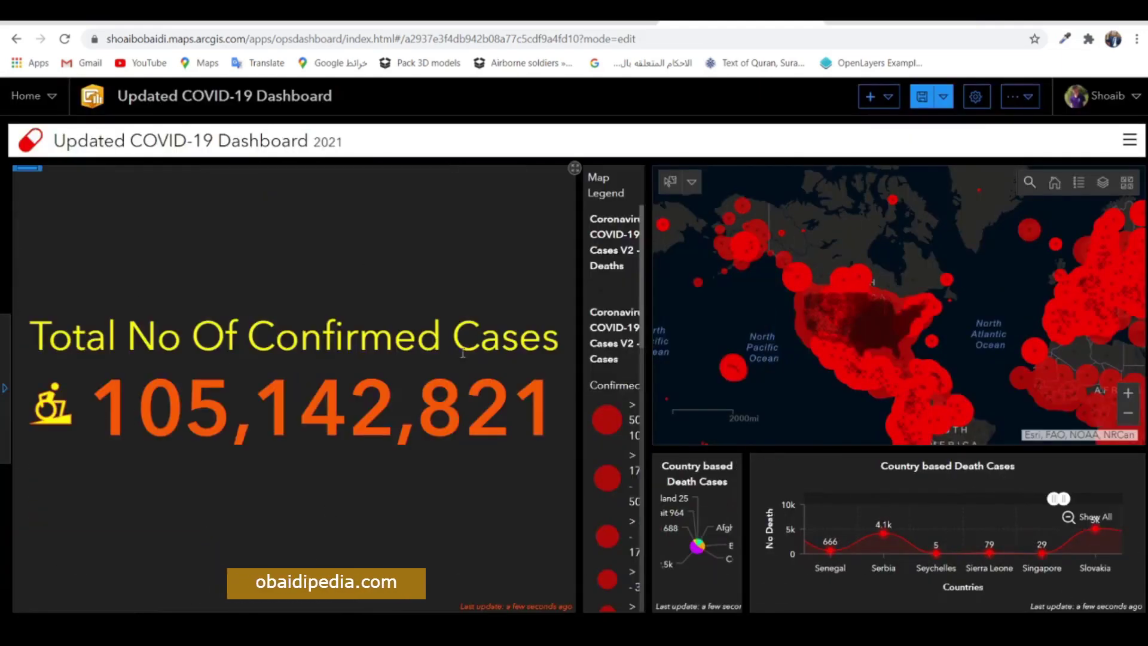
Dock the indicator between the legend and map, then narrow it so the map widens.
mouse_move(25, 173)
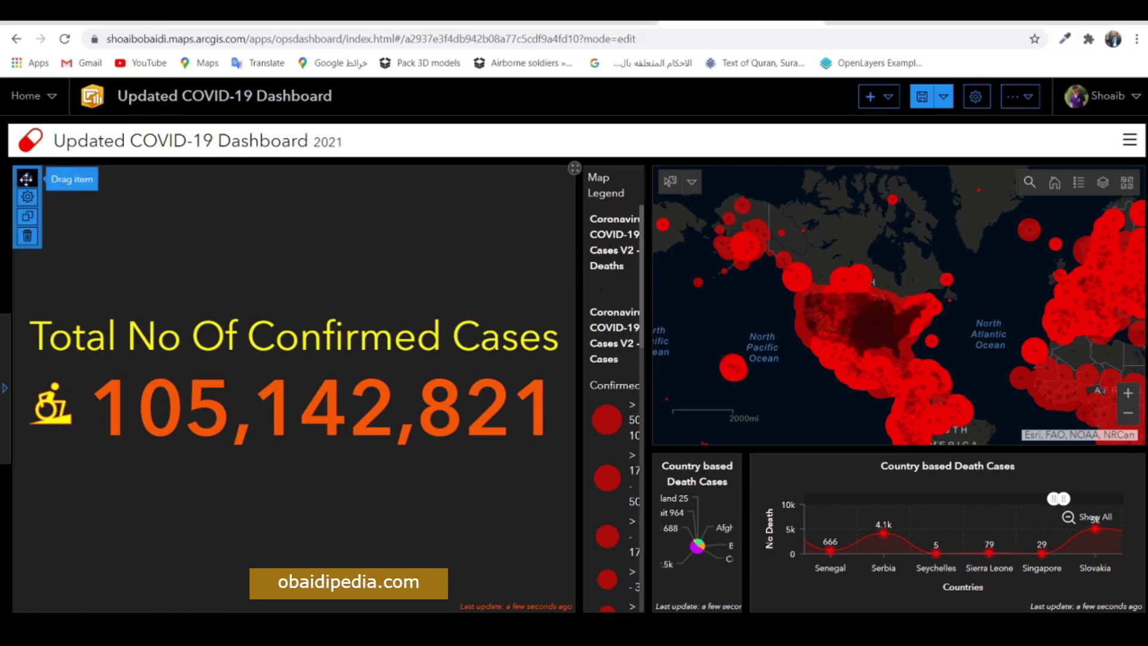
mouse_move(25, 177)
left_mouse_down()
mouse_move(241, 282)
mouse_move(651, 379)
mouse_move(822, 199)
mouse_move(679, 296)
left_mouse_up()
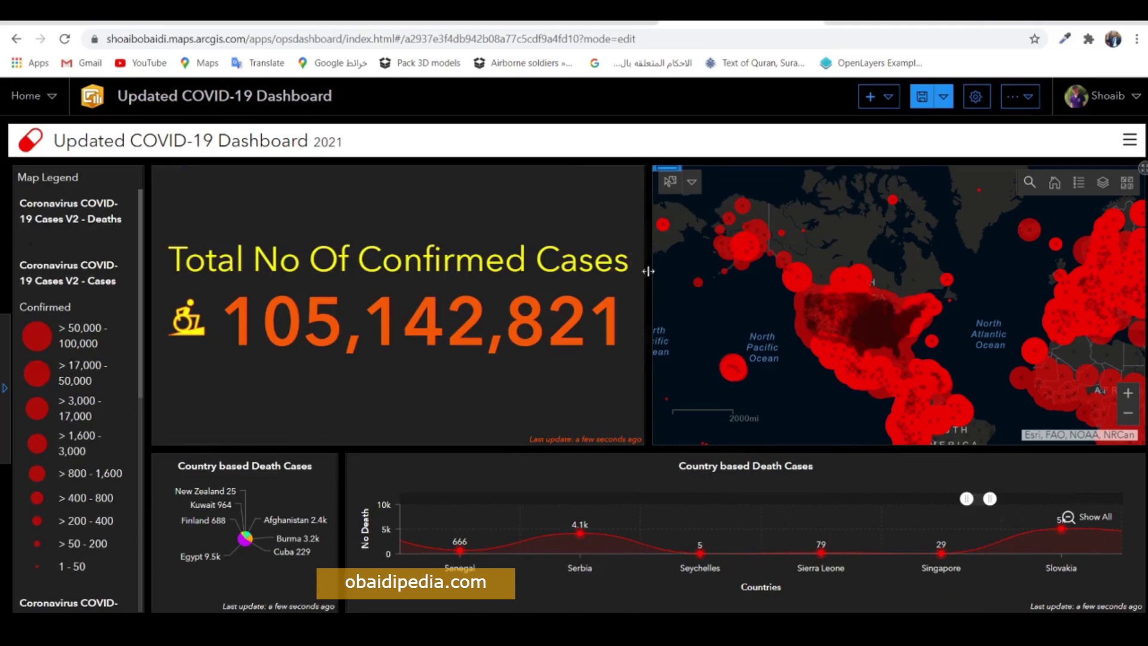
left_click_drag(651, 275, 303, 303)
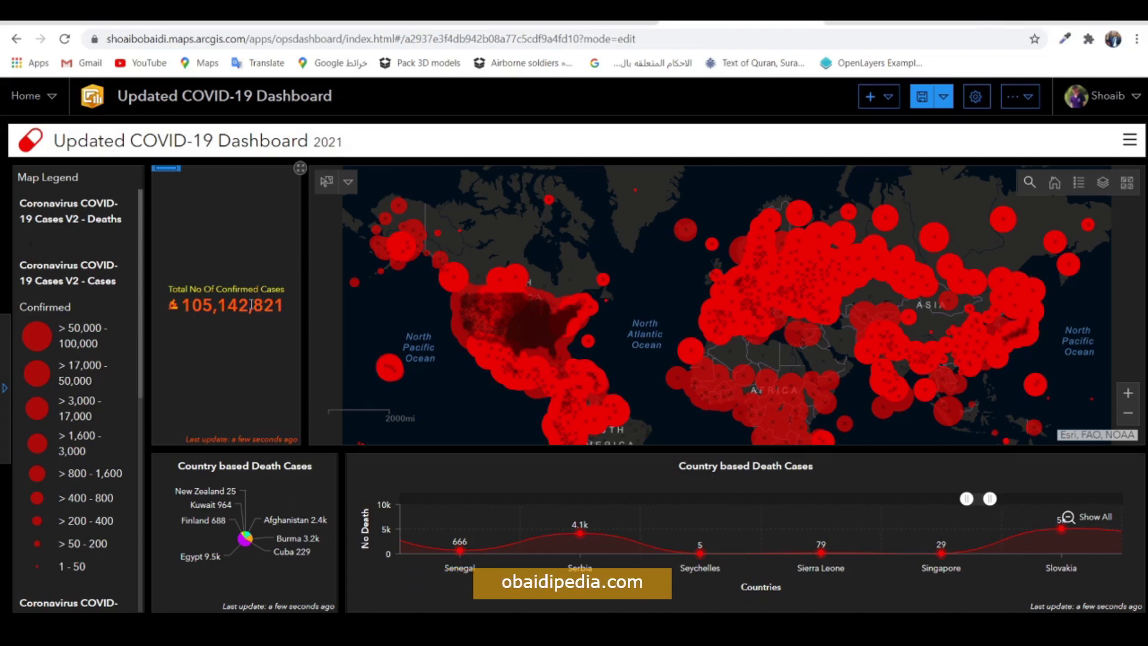
Add a second indicator on Cases_country summing the Recovered field (58,467,033).
left_click(888, 96)
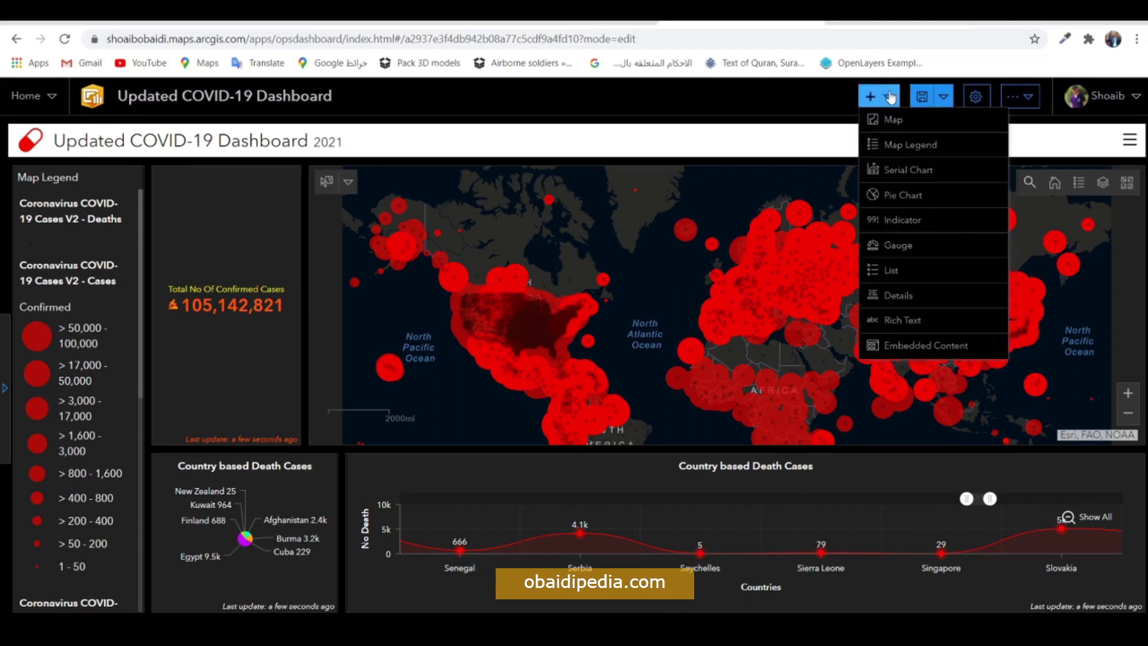
left_click(915, 218)
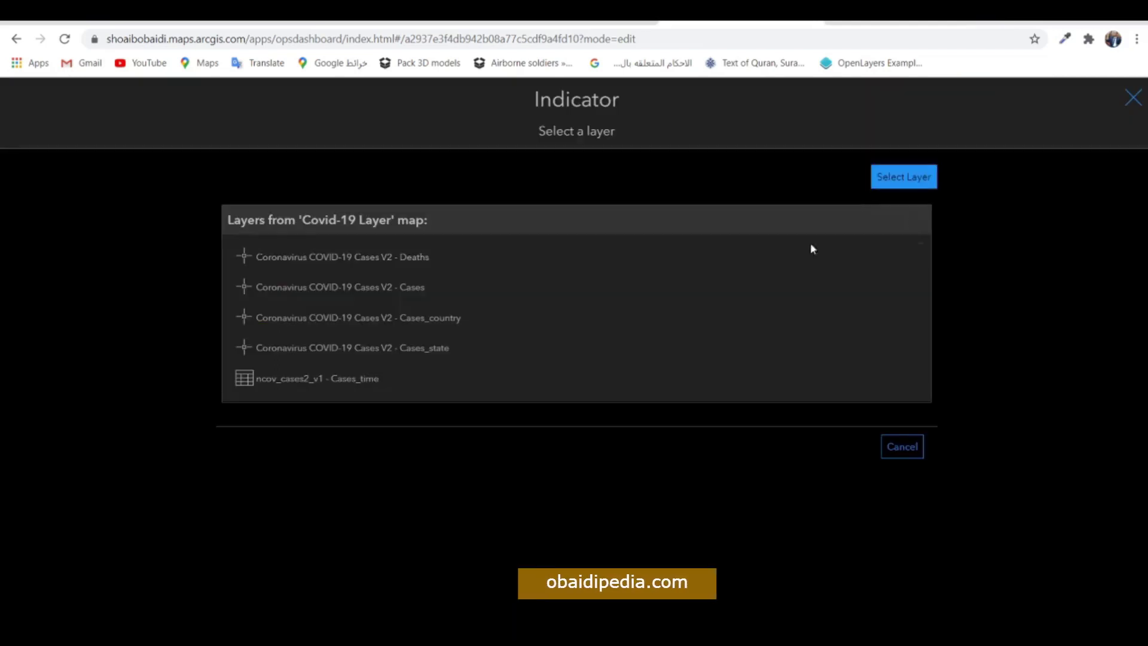
left_click(471, 317)
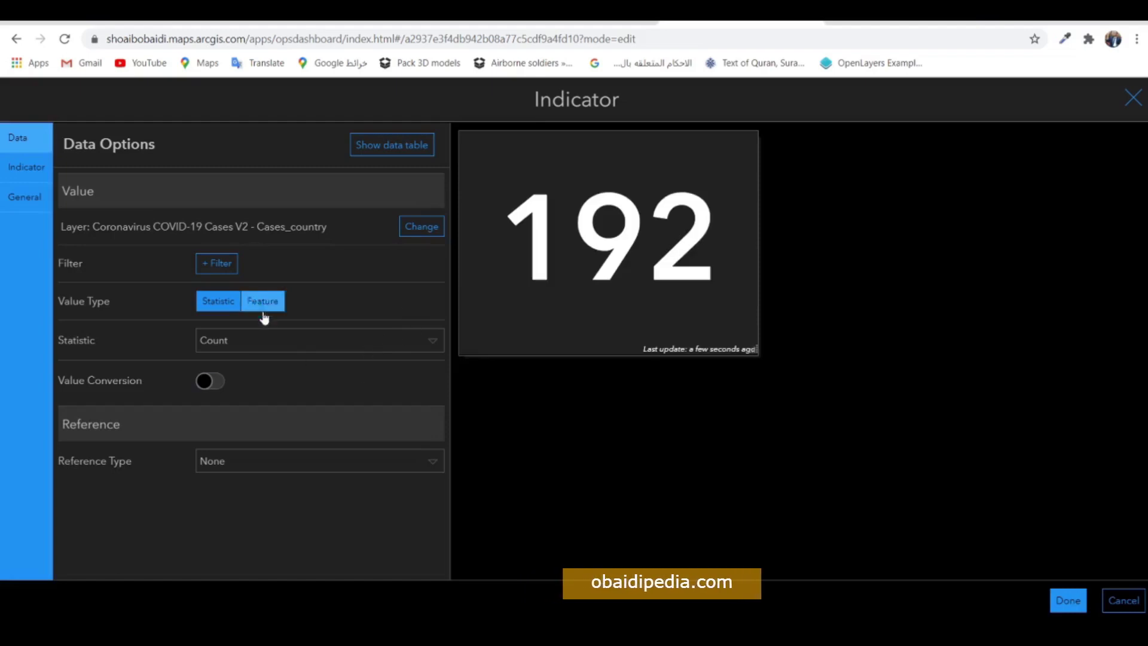
left_click(264, 339)
left_click(267, 461)
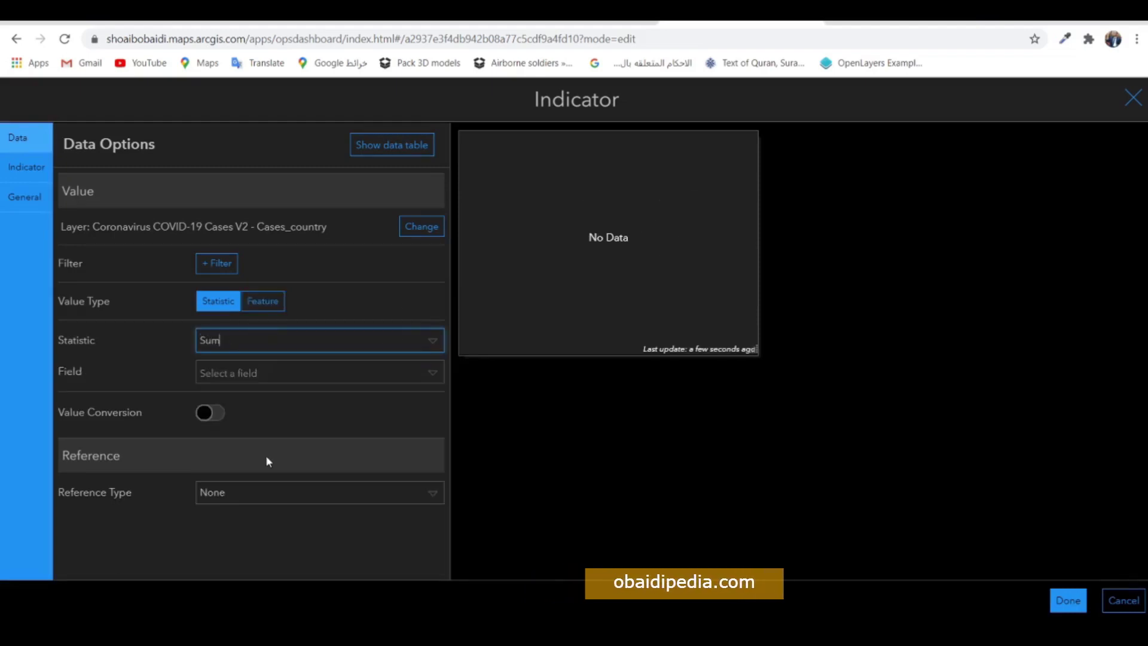
left_click(246, 372)
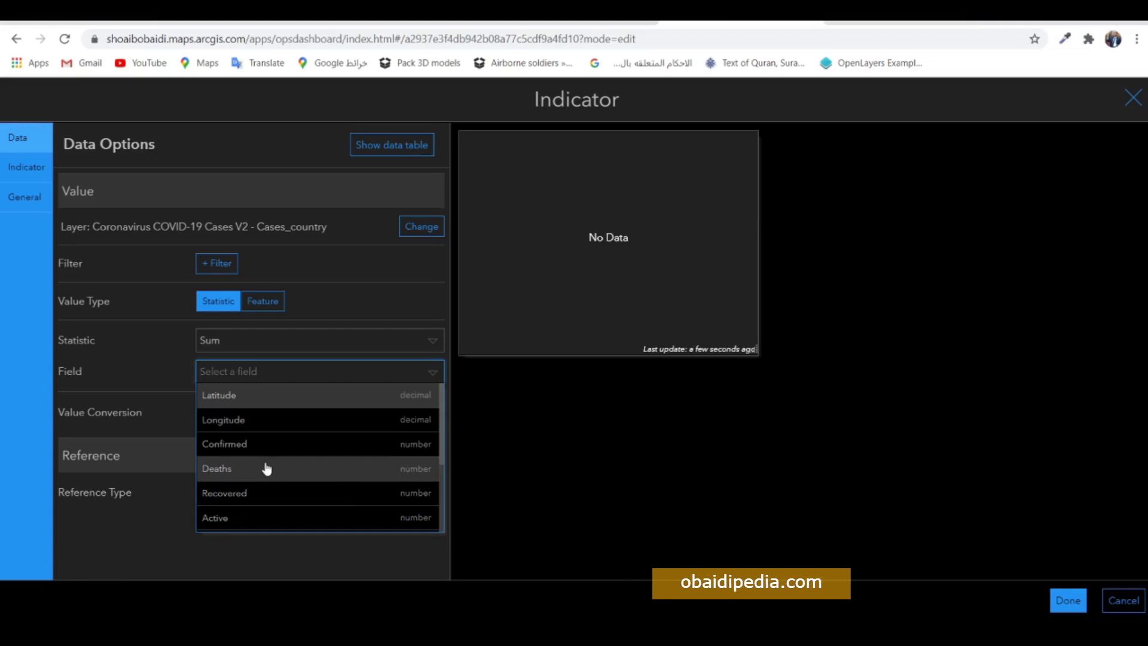
left_click(277, 500)
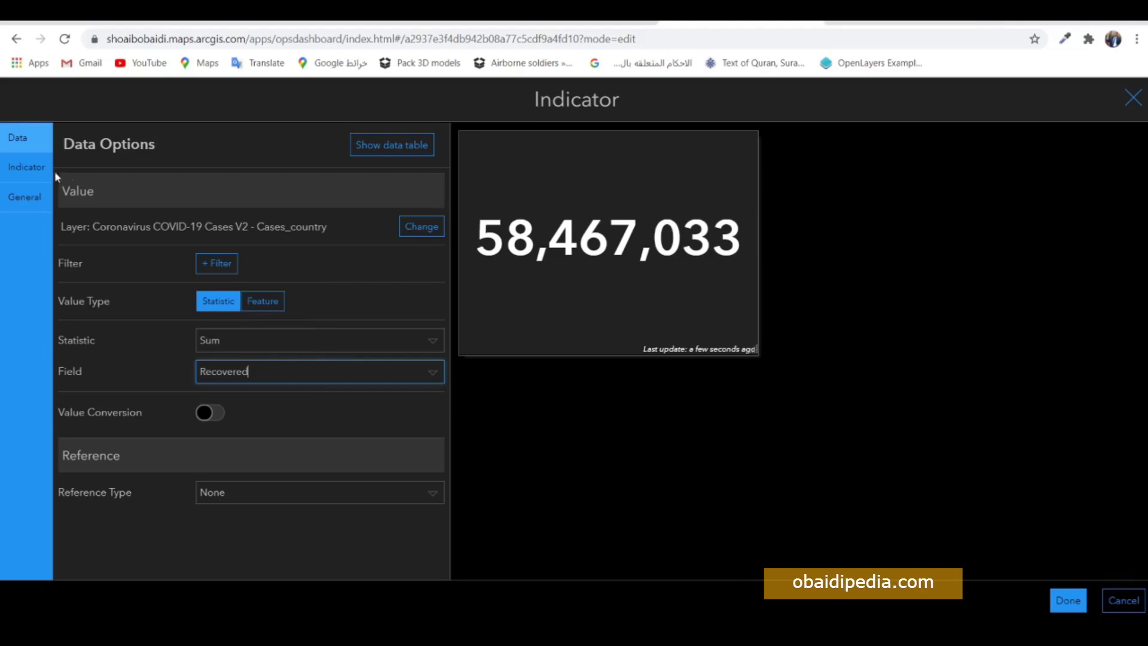
left_click(17, 170)
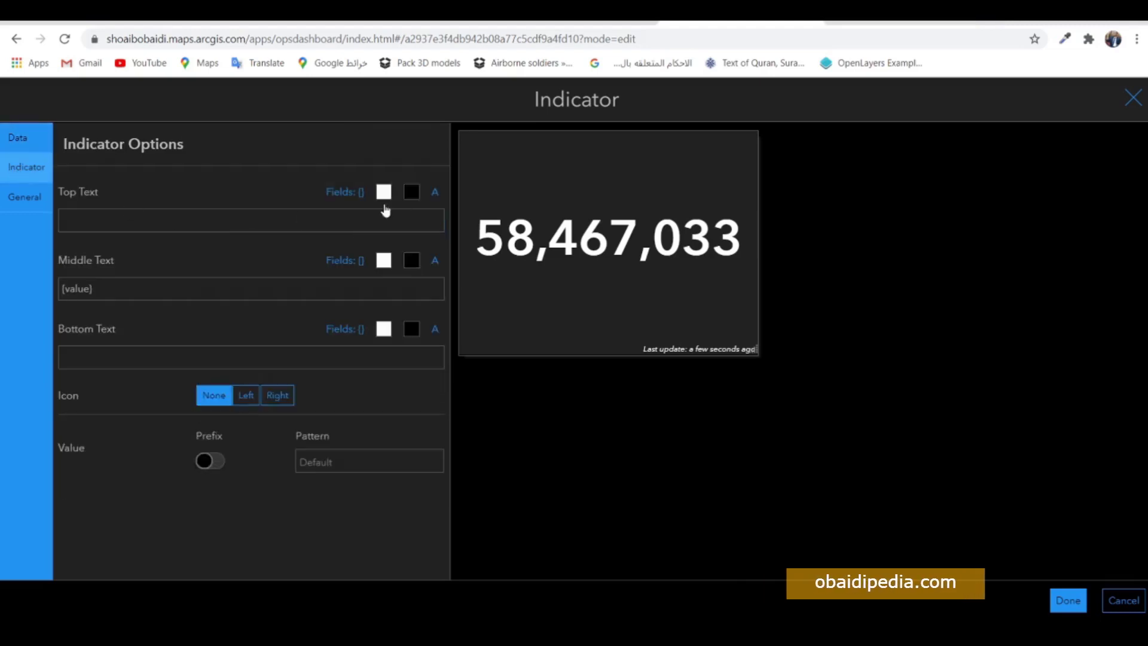
Title it 'Total No of Recovered Cases' and colour the title and value green.
left_click(168, 227)
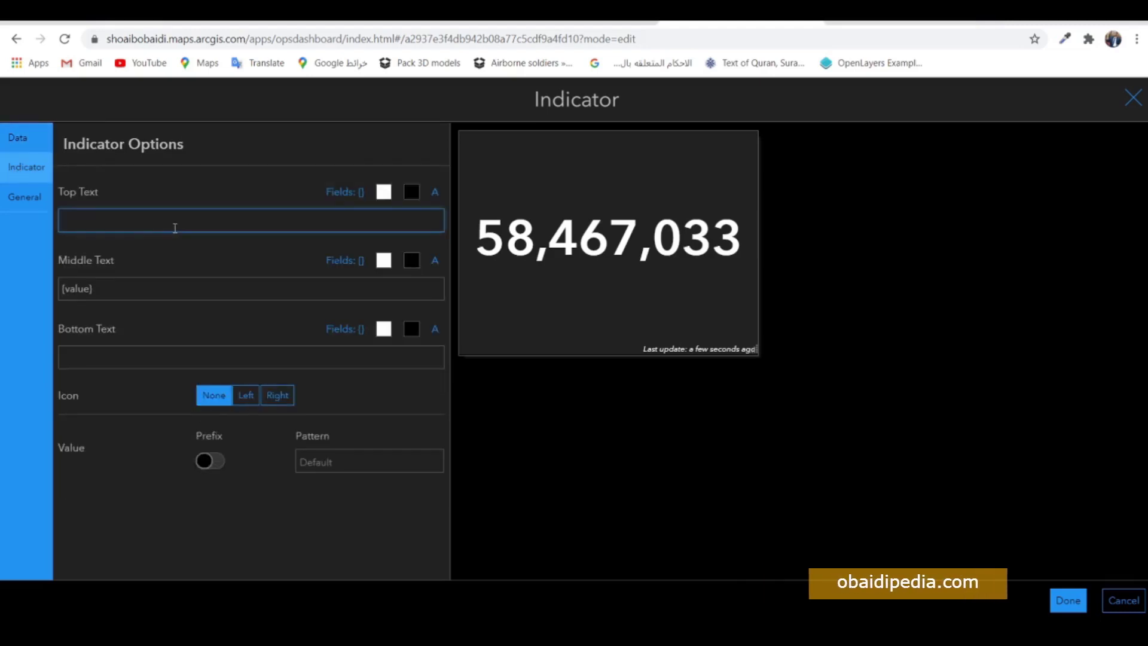
type("Total No ")
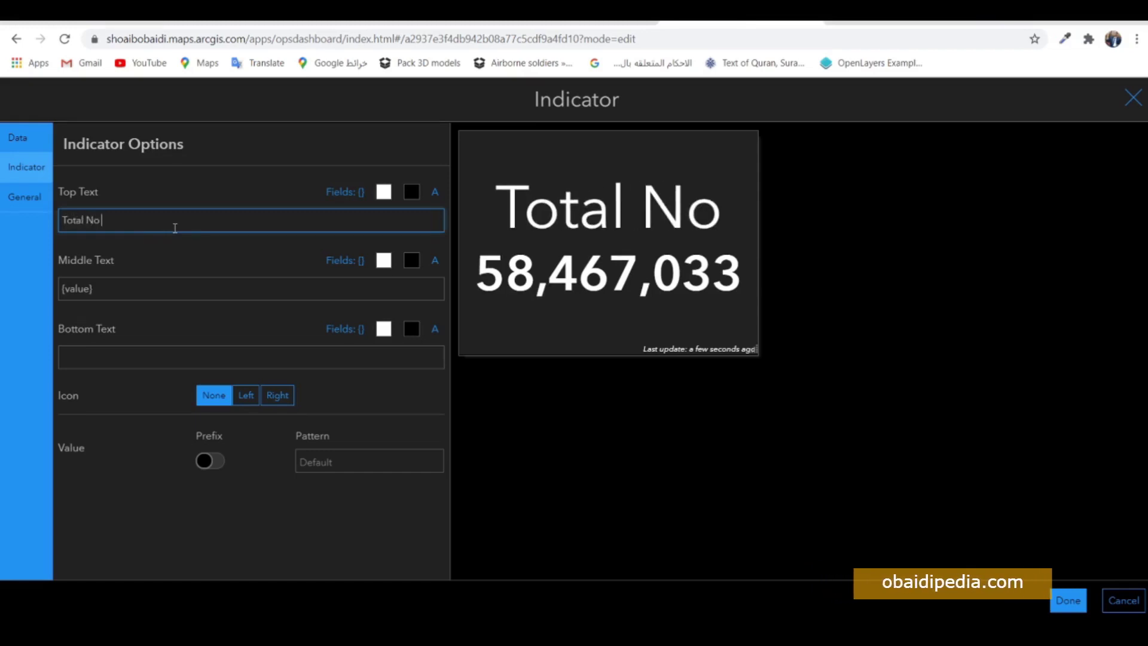
type("of Recovered Cases")
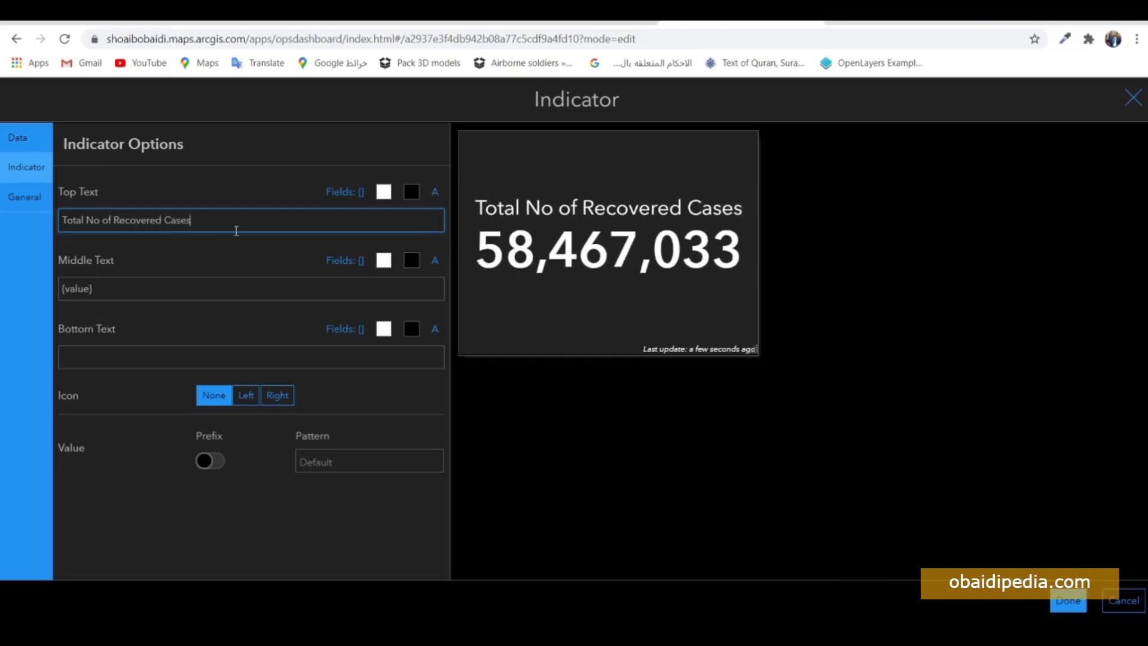
left_click(382, 191)
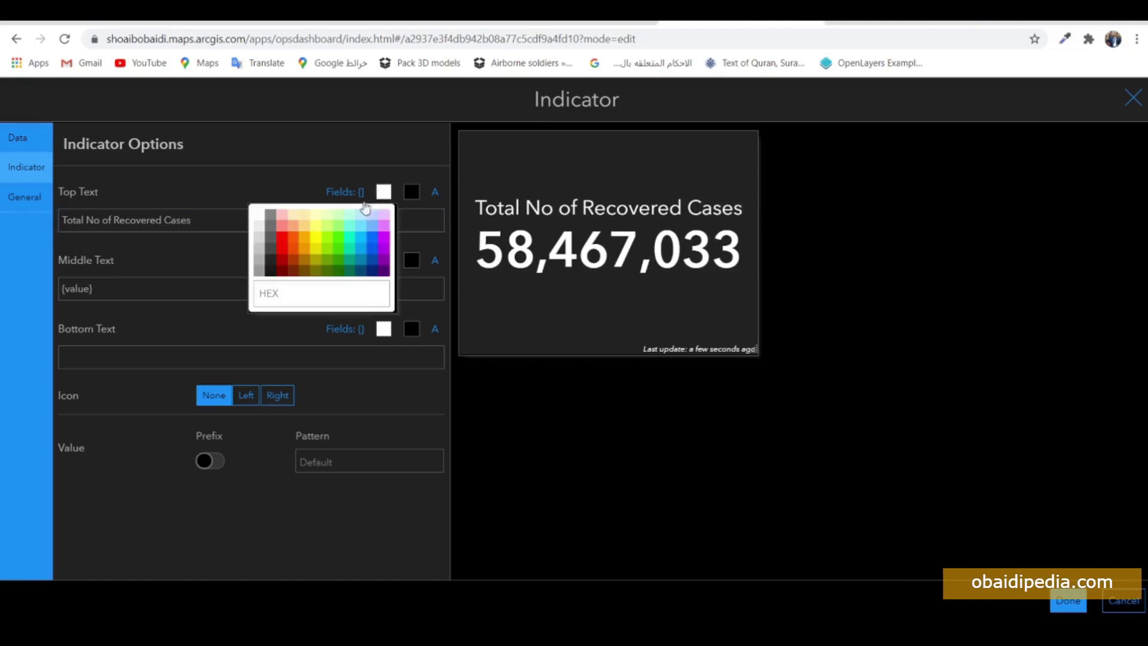
left_click(338, 241)
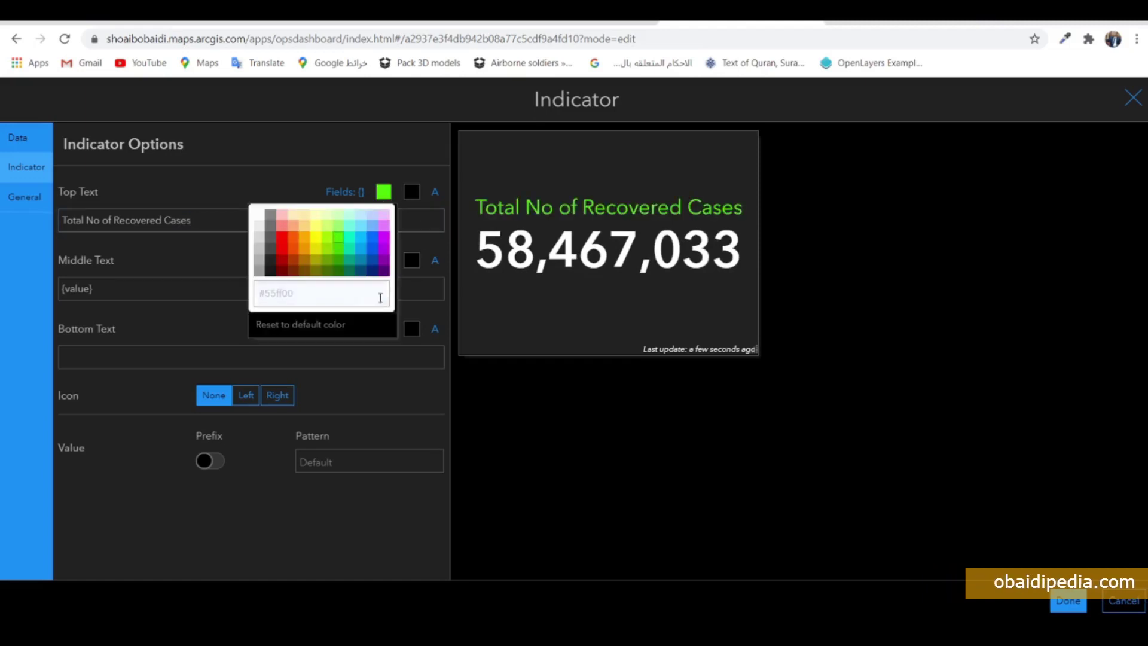
left_click(210, 191)
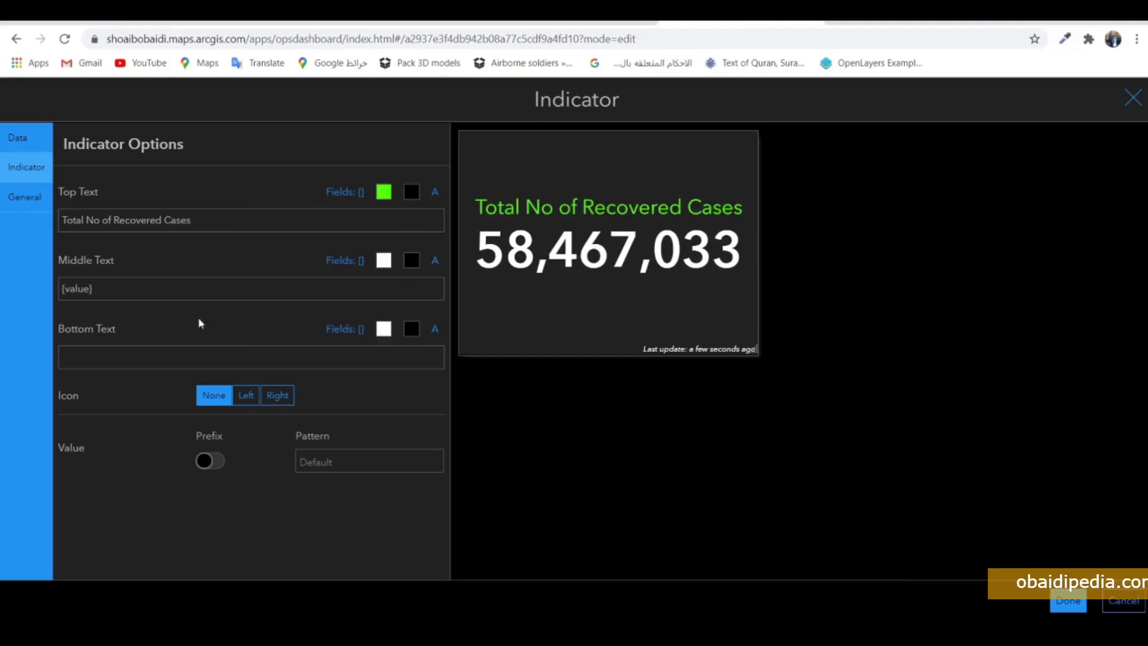
left_click(384, 261)
left_click(339, 309)
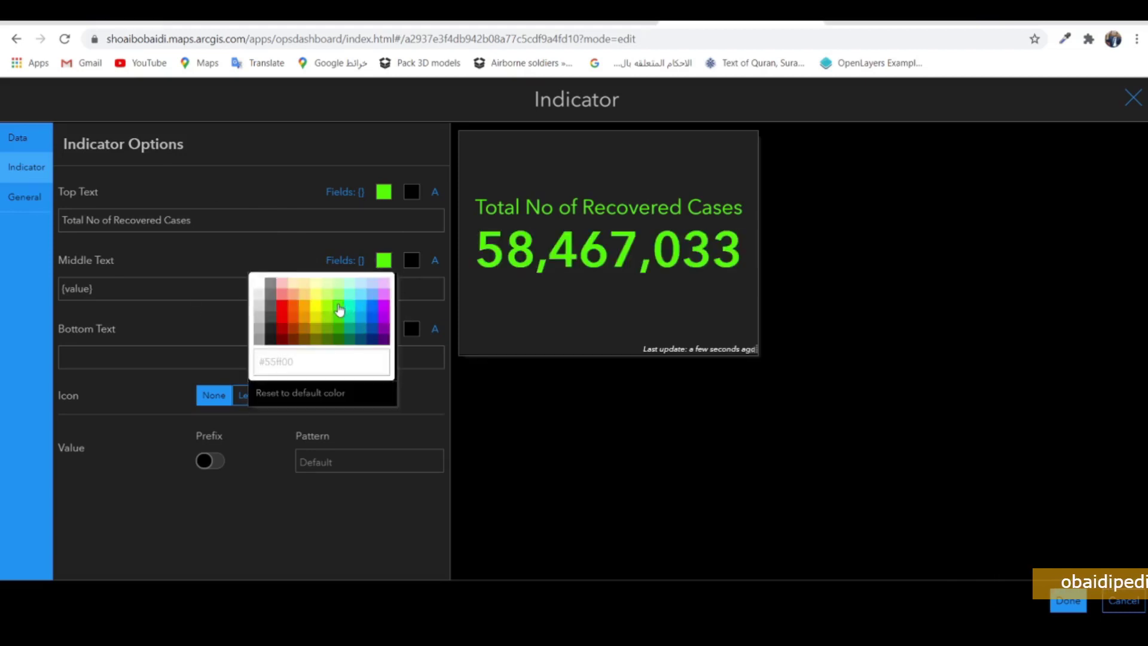
left_click(294, 194)
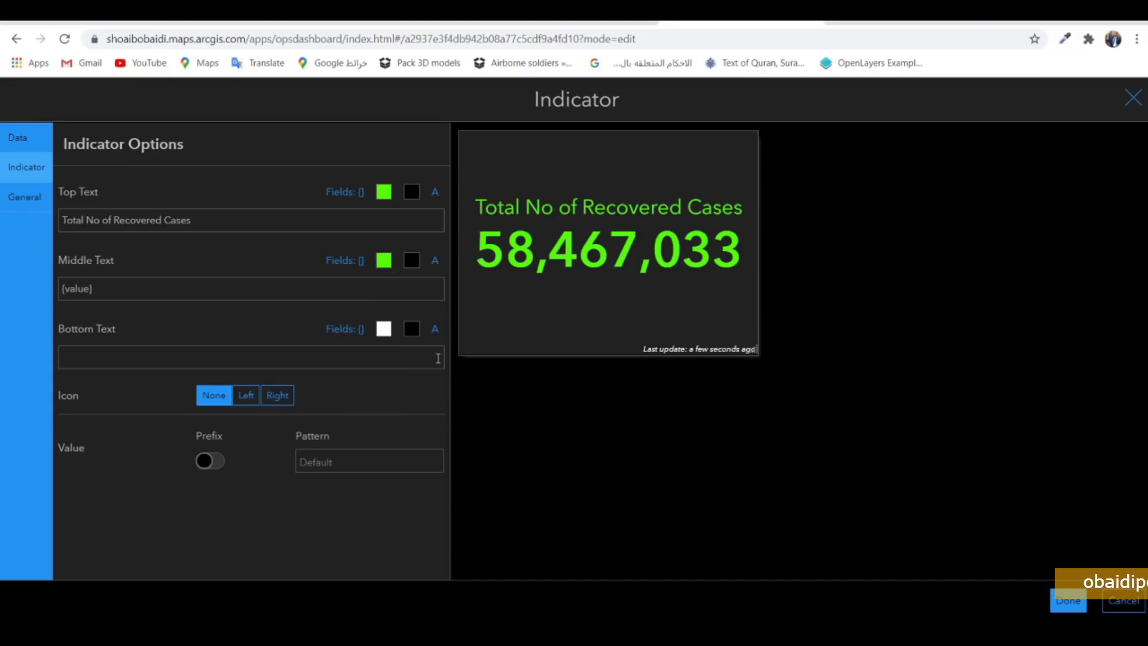
Add a heart icon, set bottom text to #55ff00 and icon to #aaff00, then finish.
left_click(247, 397)
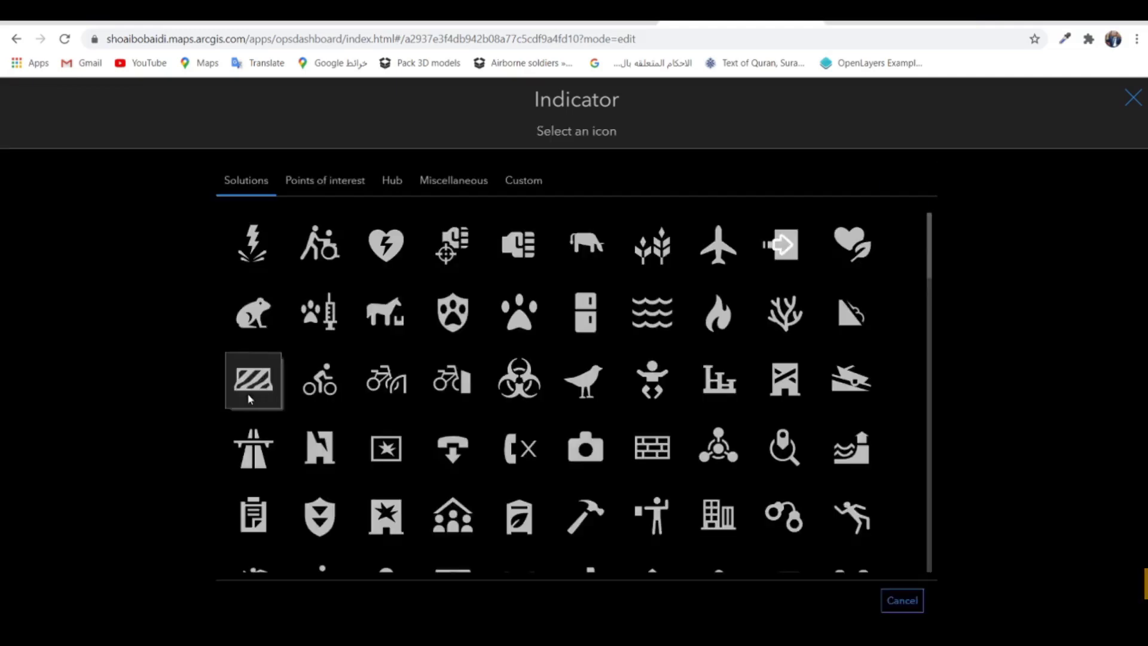
left_click(718, 379)
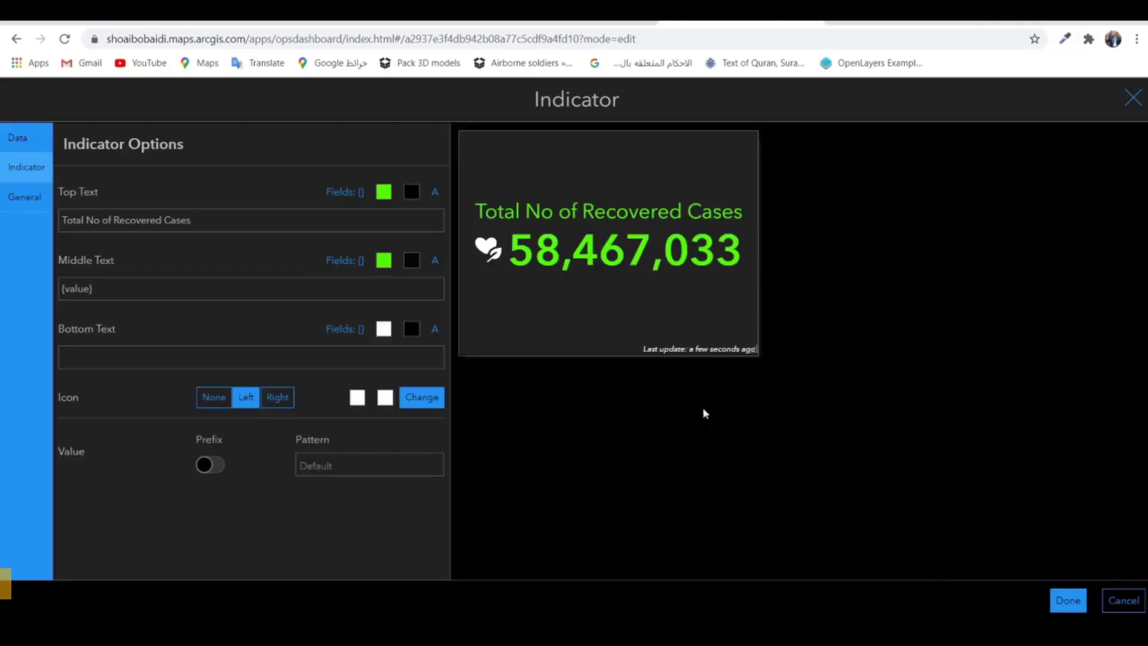
left_click(384, 329)
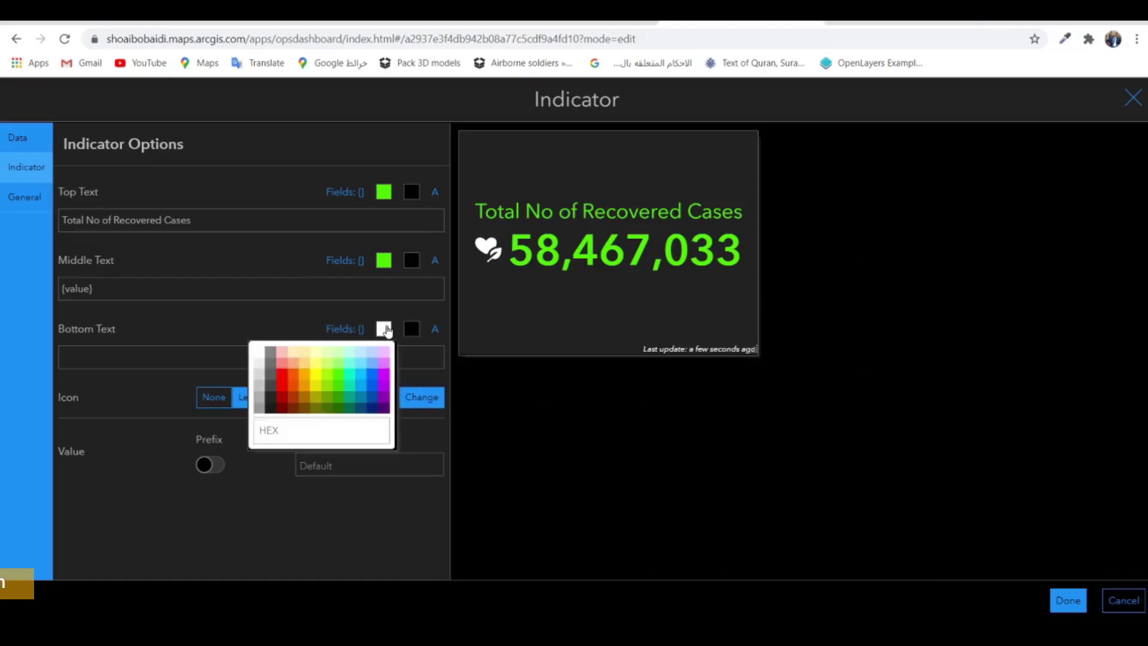
left_click(341, 380)
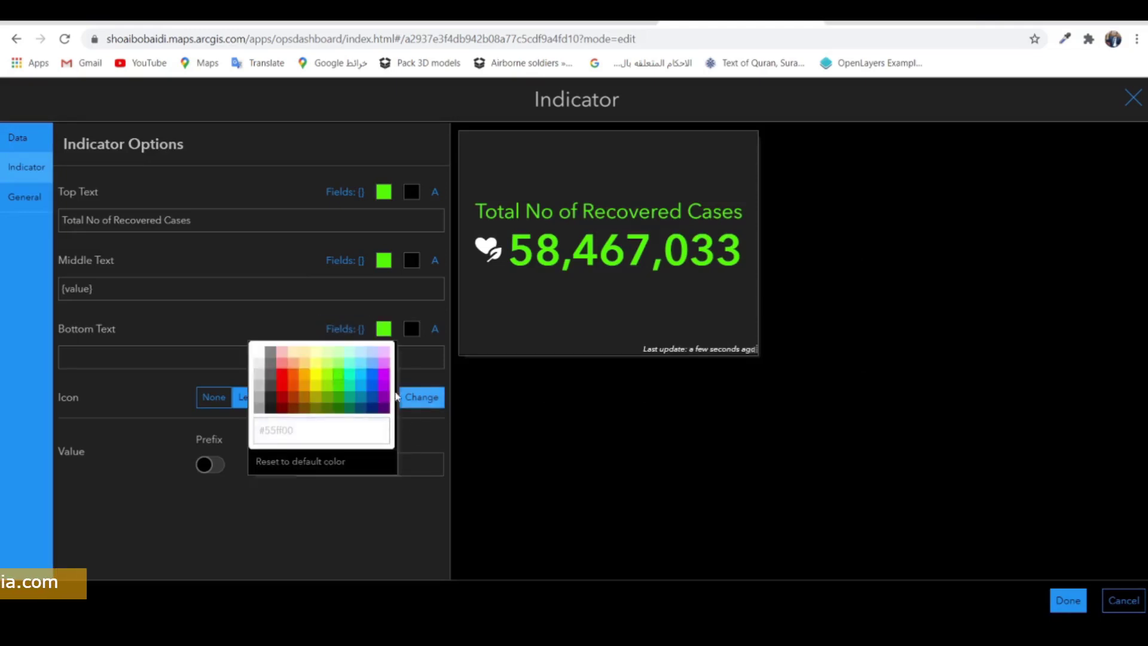
left_click(294, 318)
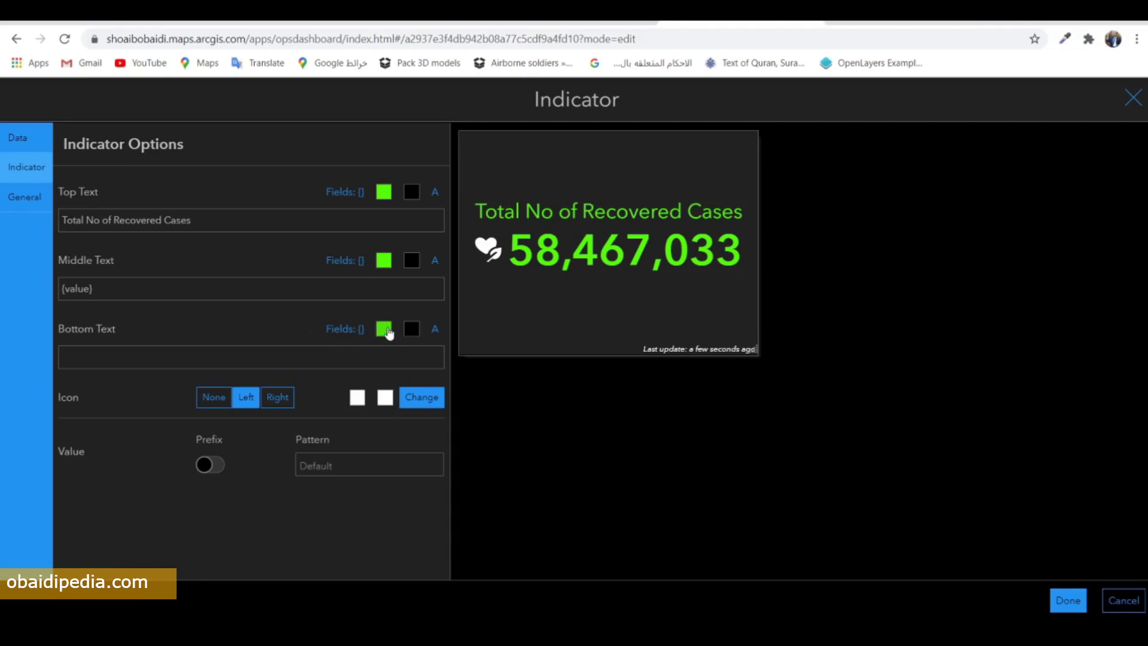
left_click(357, 400)
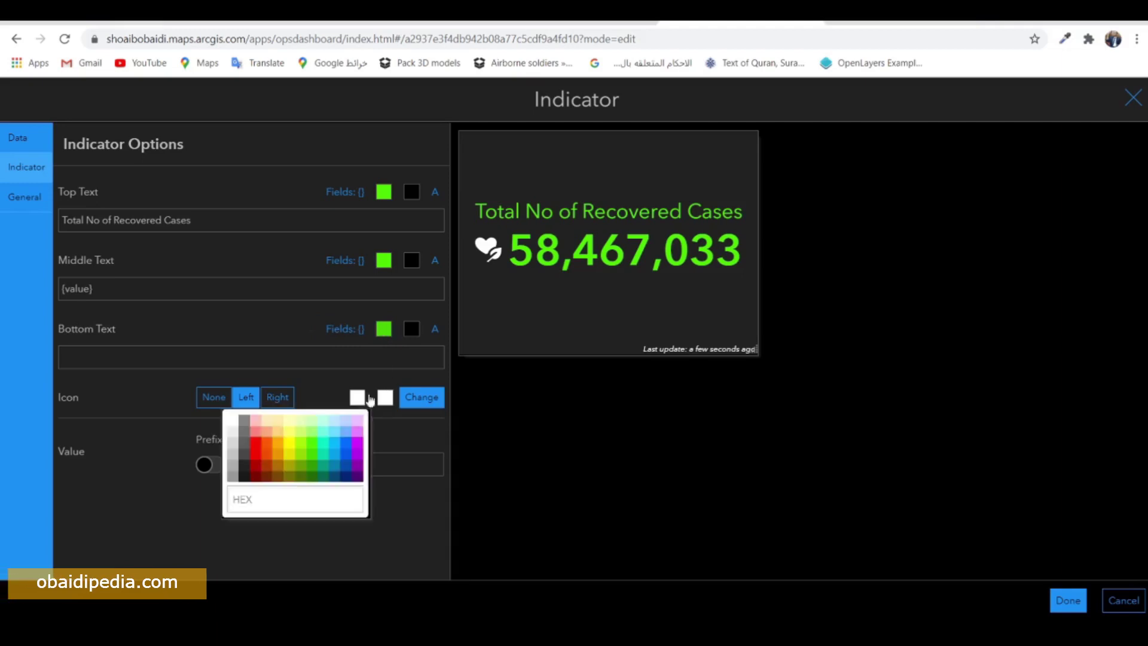
left_click(306, 445)
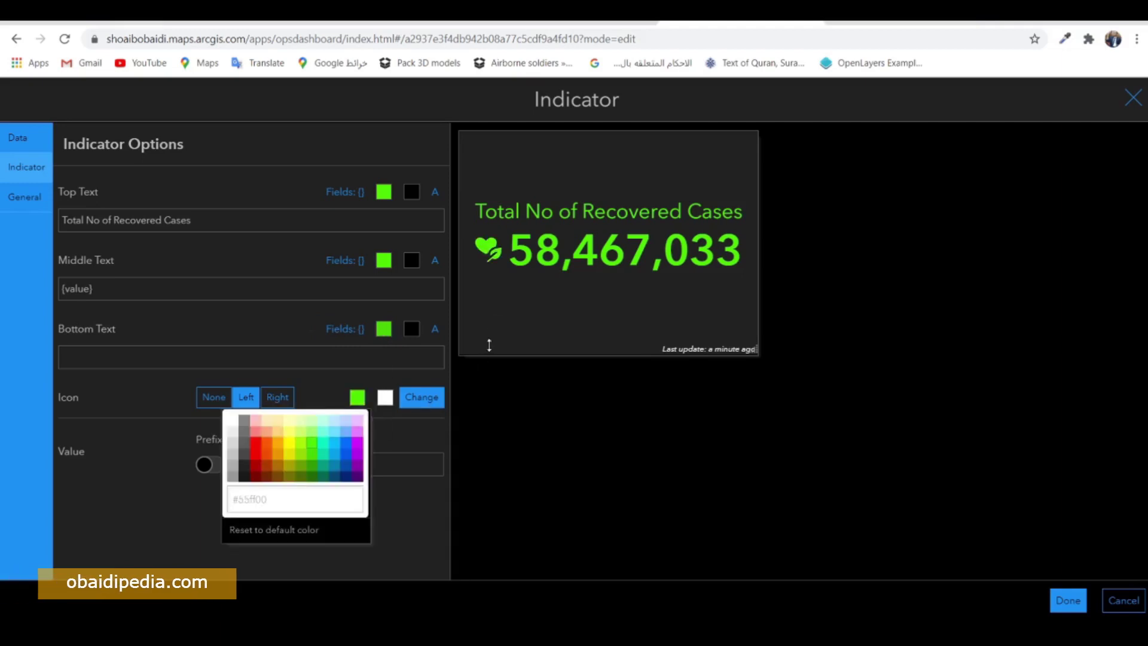
left_click(522, 253)
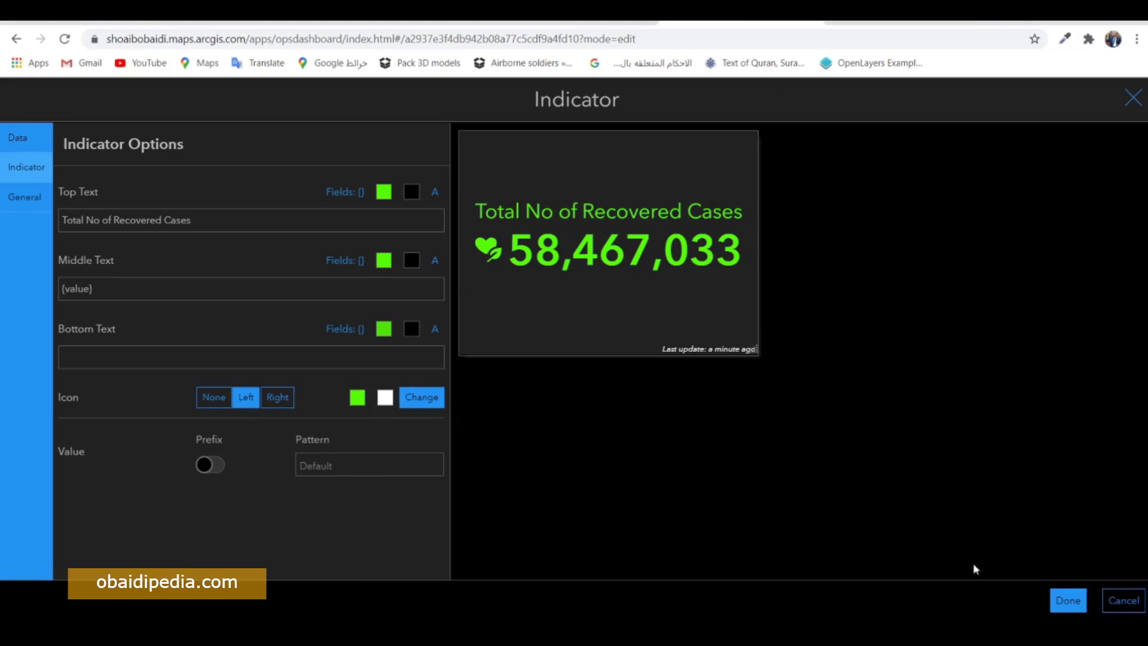
left_click(1069, 598)
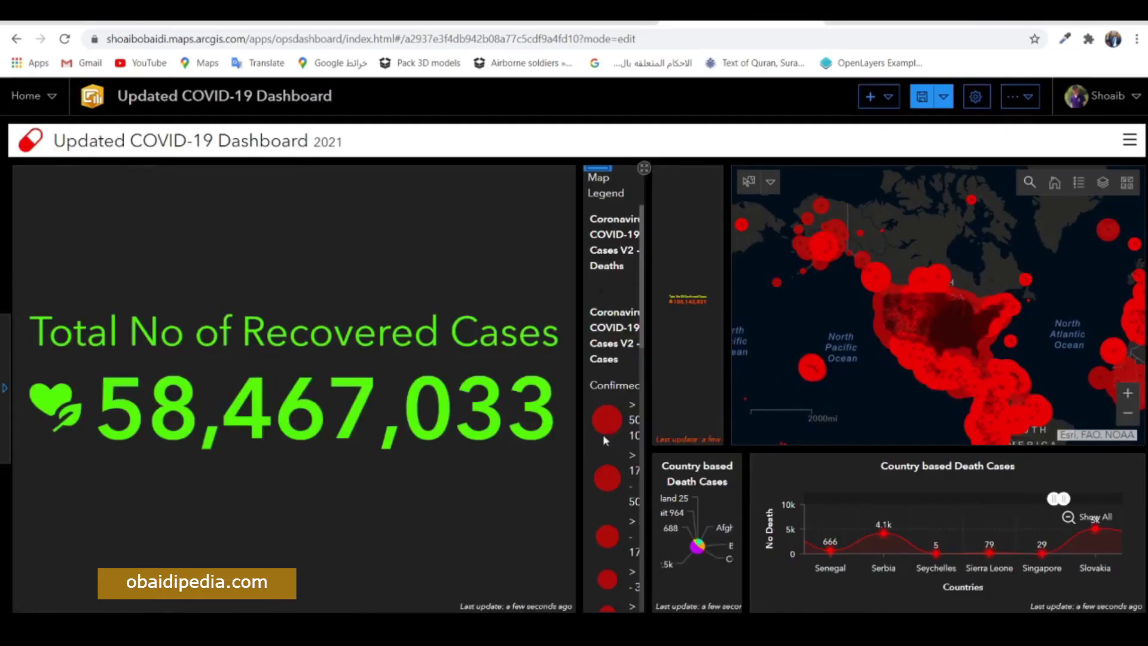
Drop the recovered-cases indicator directly below the confirmed-cases indicator.
left_click_drag(36, 170, 694, 421)
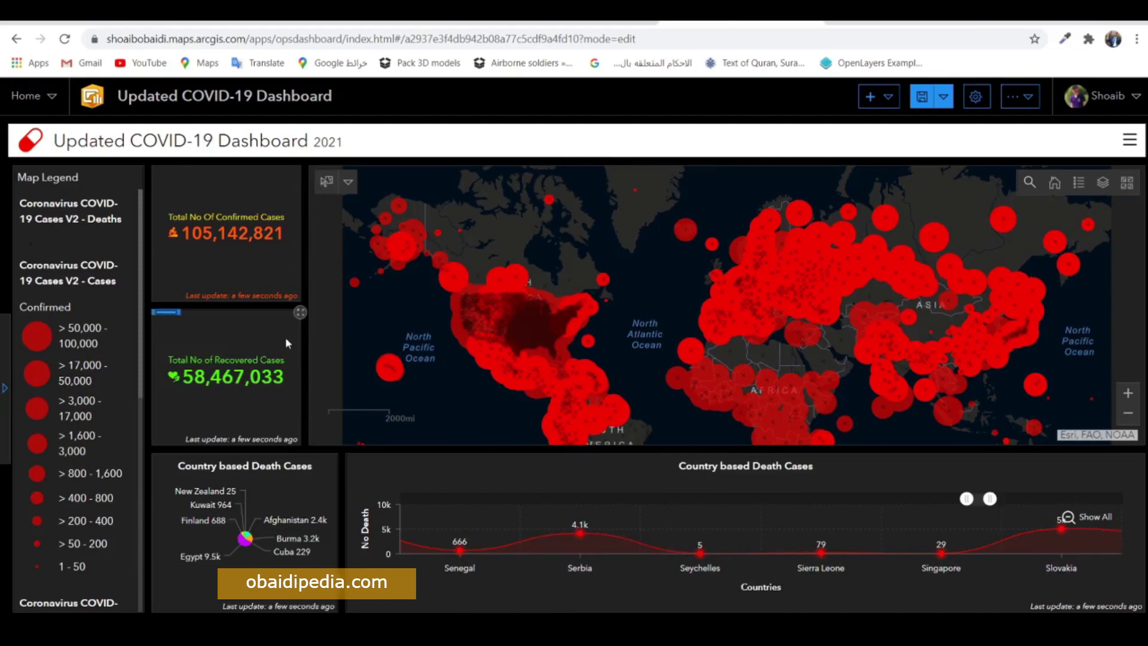
Add a third indicator on Cases_country summing the Active field (44,332,444).
left_click(879, 96)
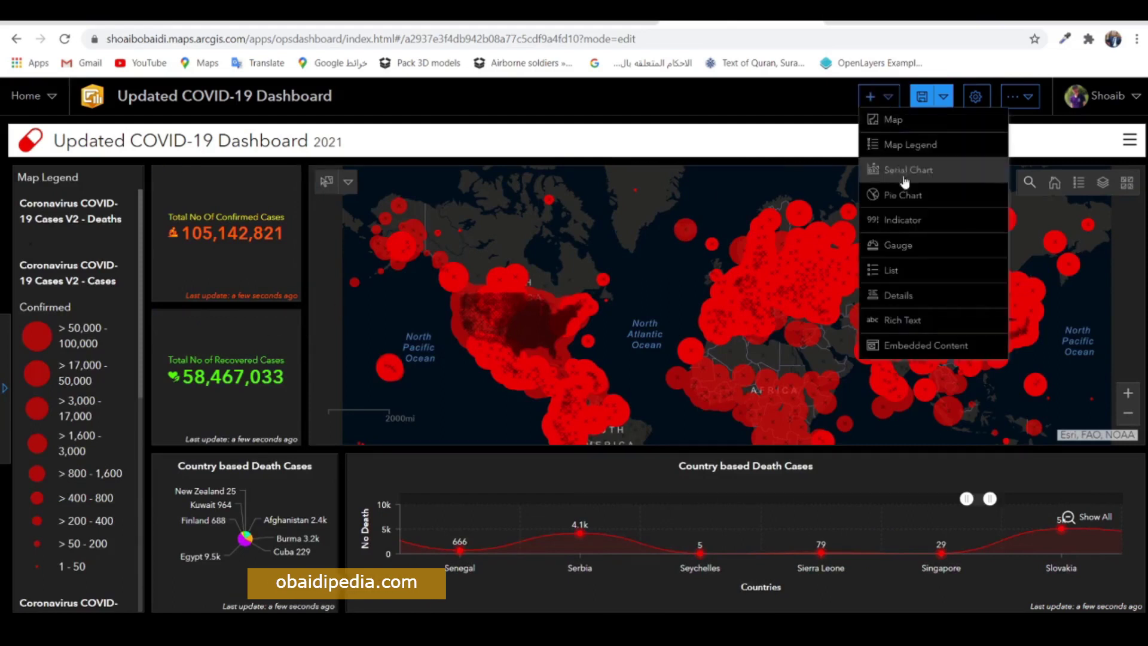
left_click(897, 221)
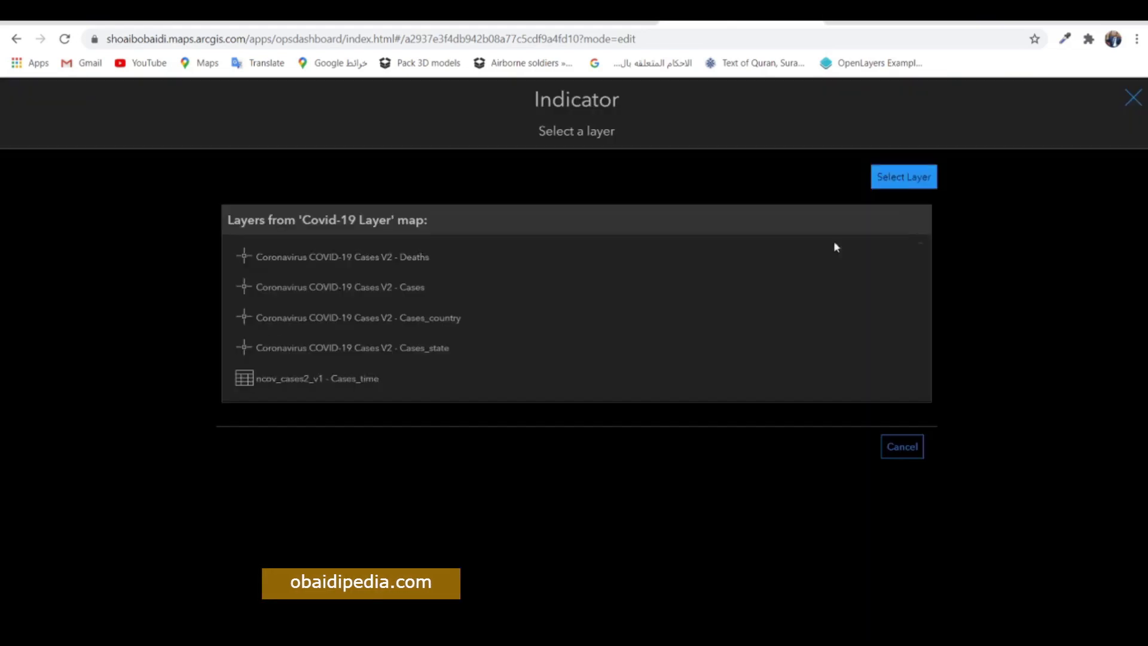
left_click(434, 323)
left_click(254, 341)
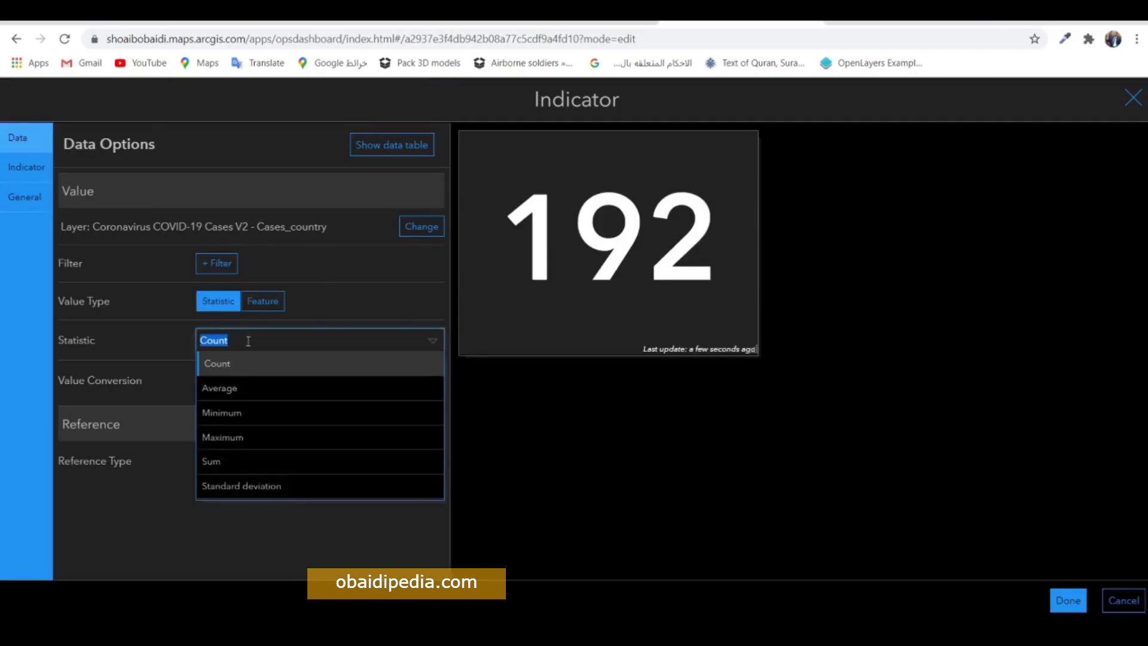
left_click(249, 461)
left_click(233, 372)
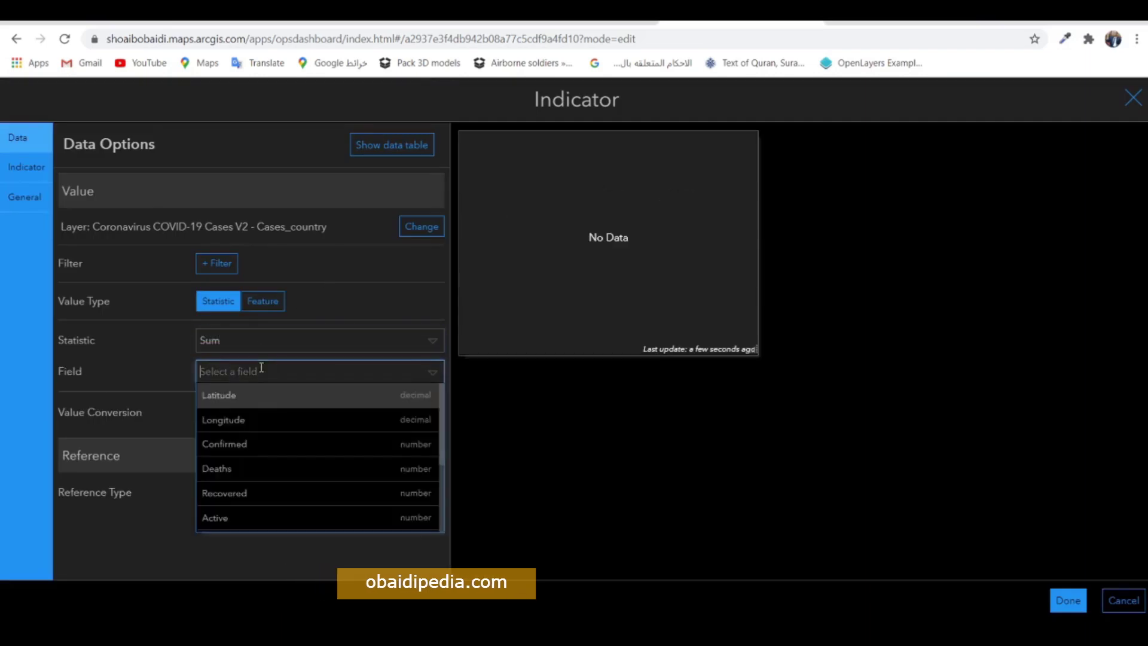
left_click(257, 515)
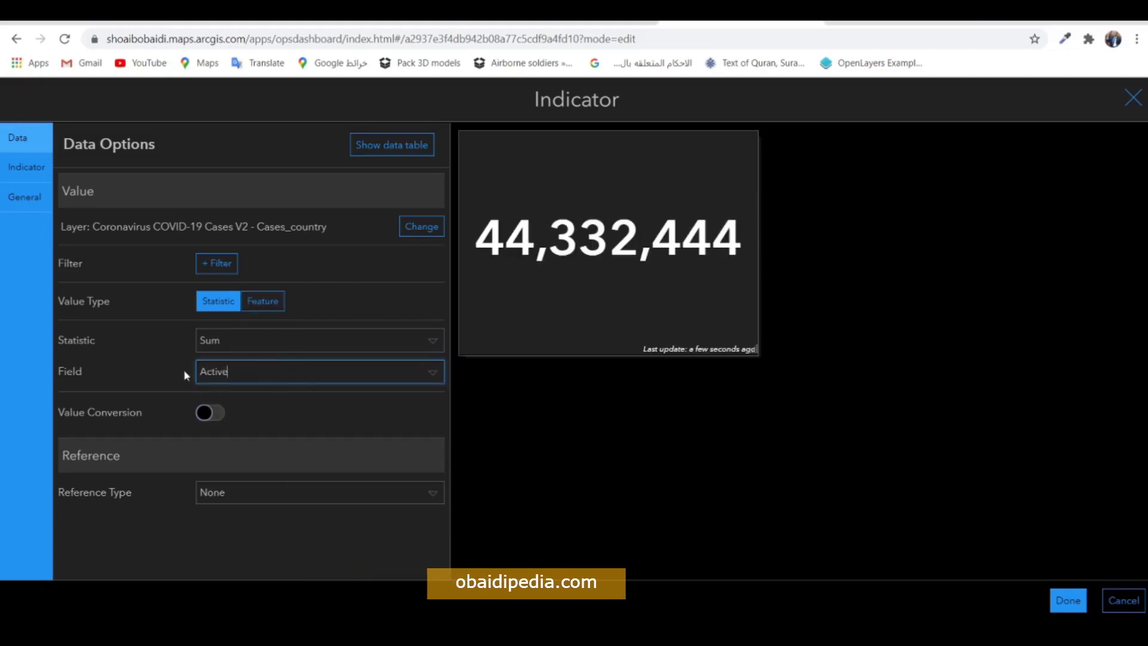
Set the top text to 'Total No of Active Cases' and make title and value yellow.
left_click(39, 173)
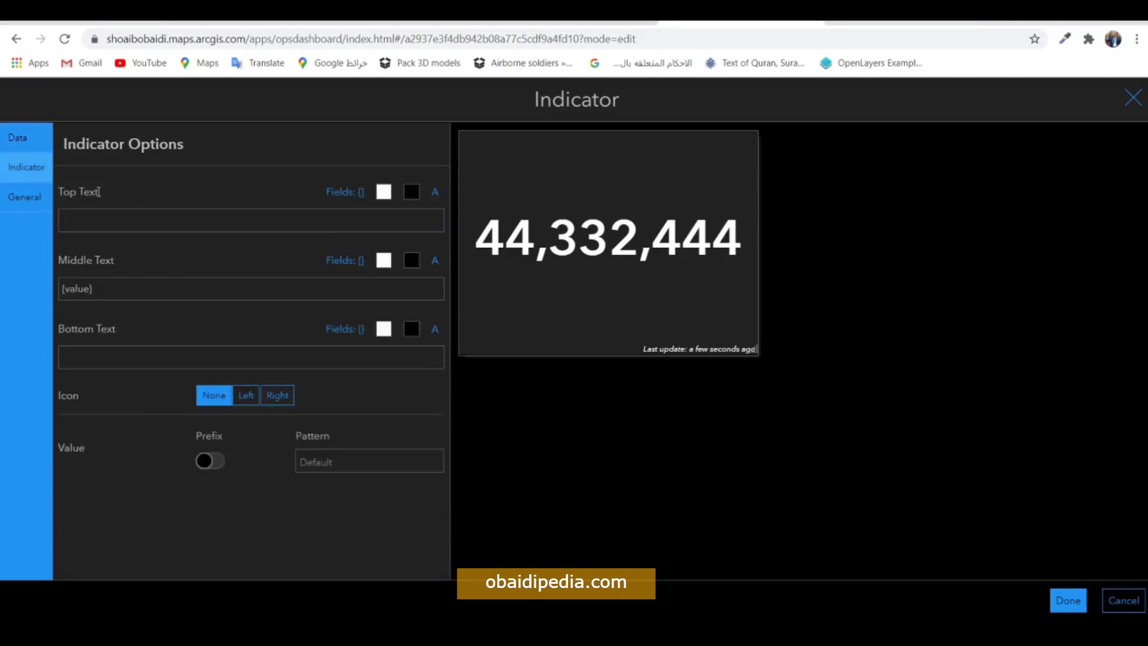
left_click(265, 222)
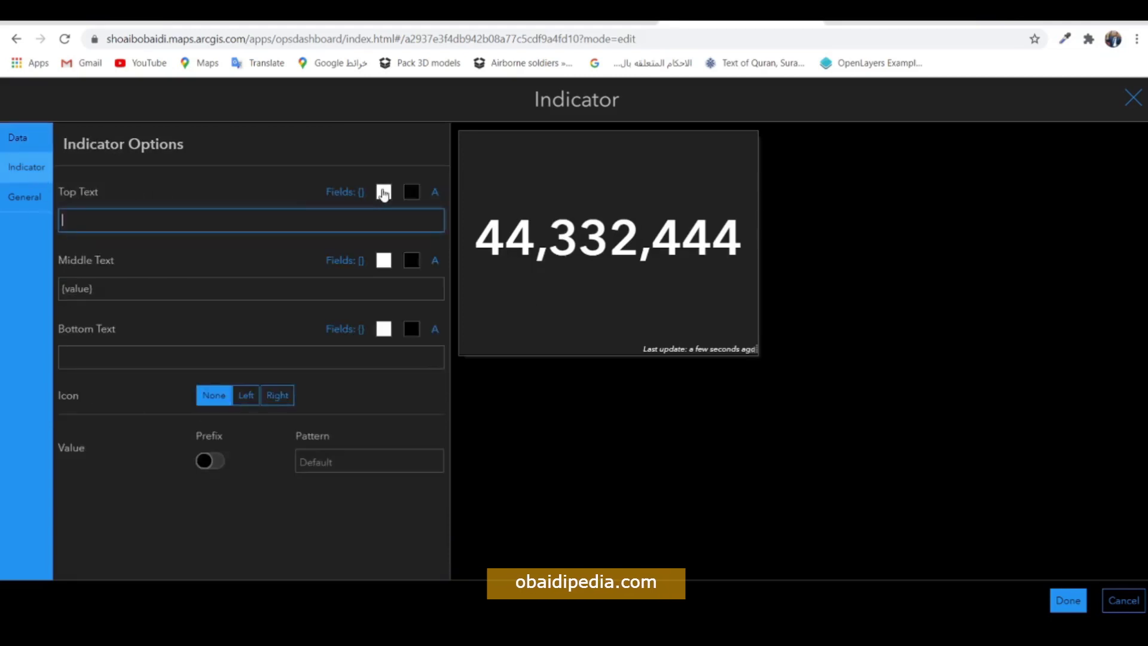
type("T")
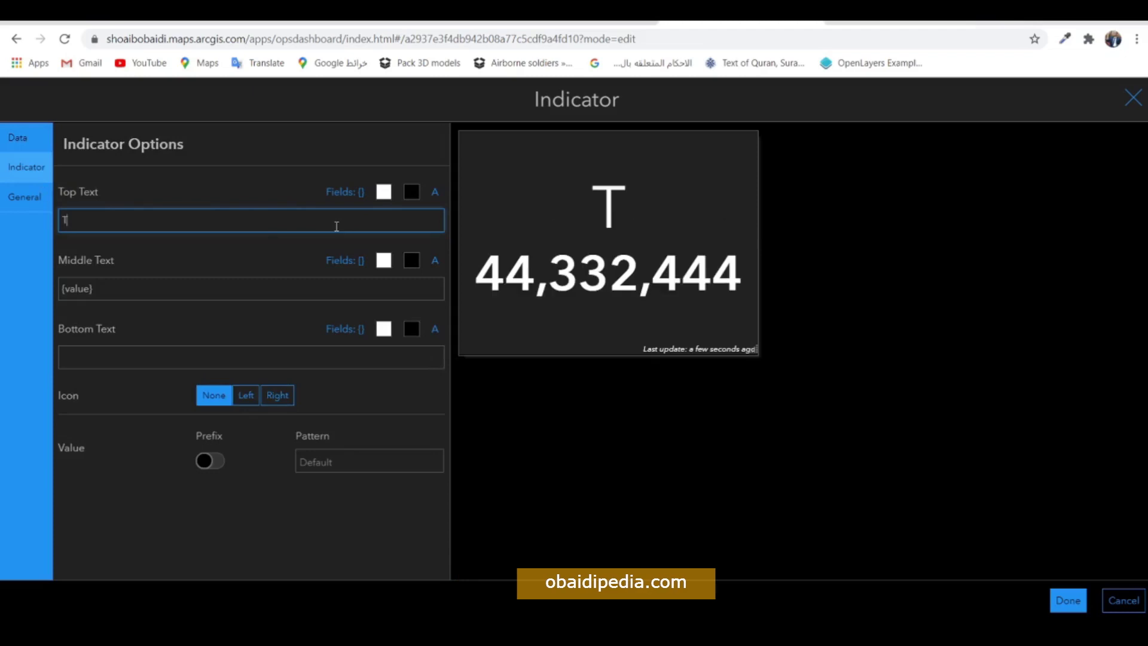
type("otal No of Active Cases")
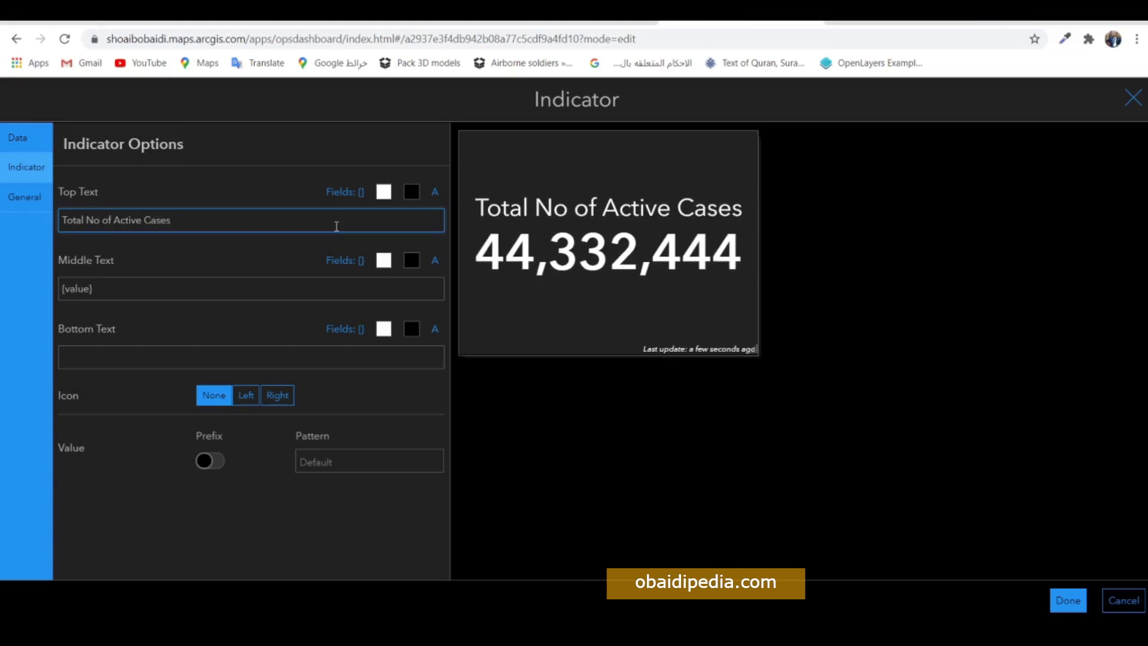
left_click(384, 191)
left_click(315, 242)
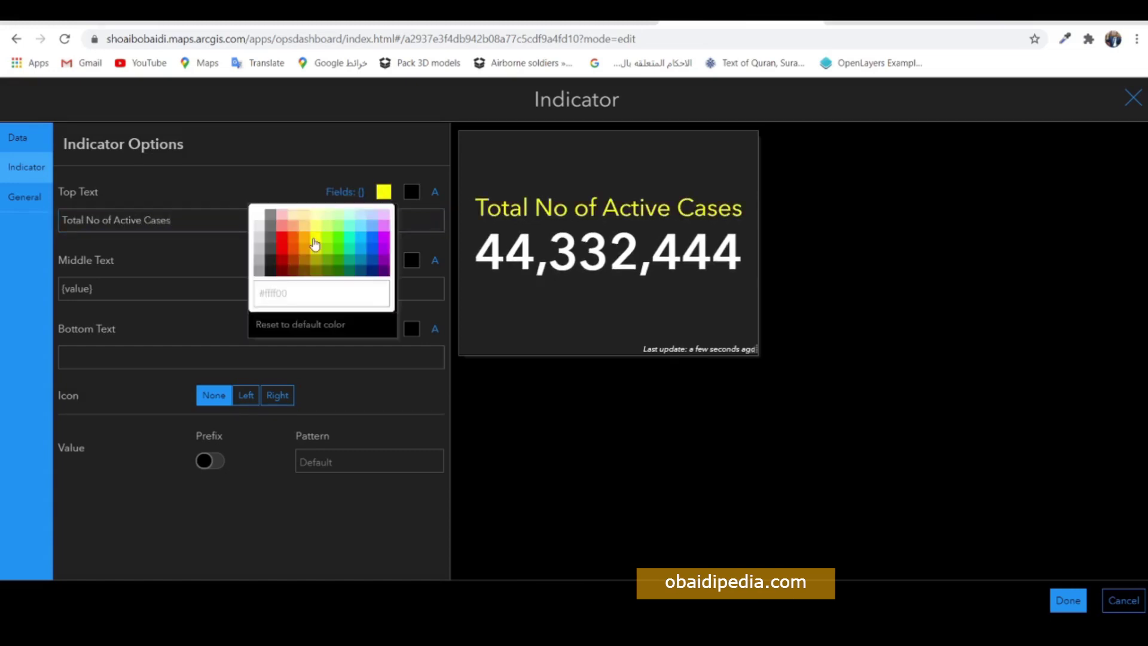
left_click(164, 238)
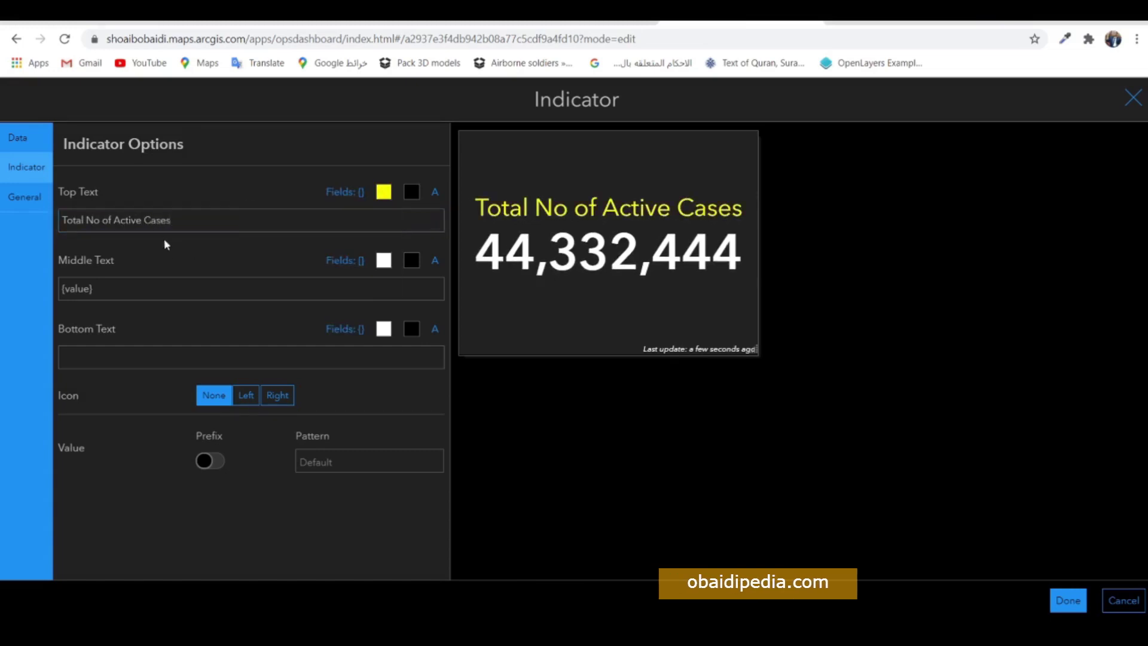
left_click(384, 260)
left_click(318, 307)
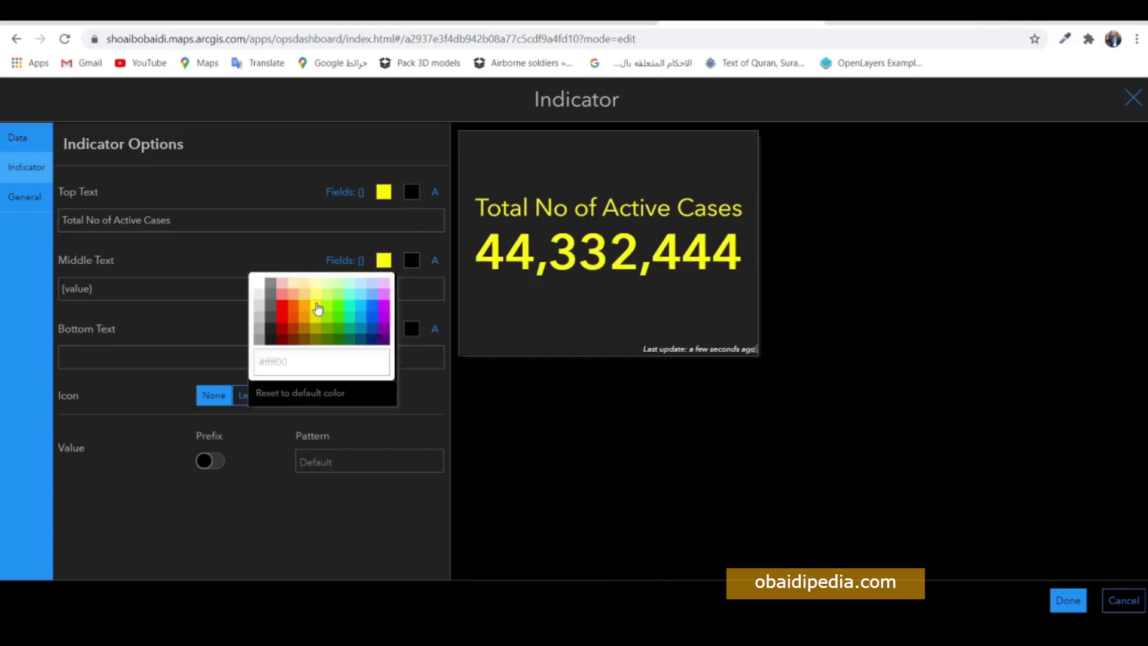
left_click(272, 250)
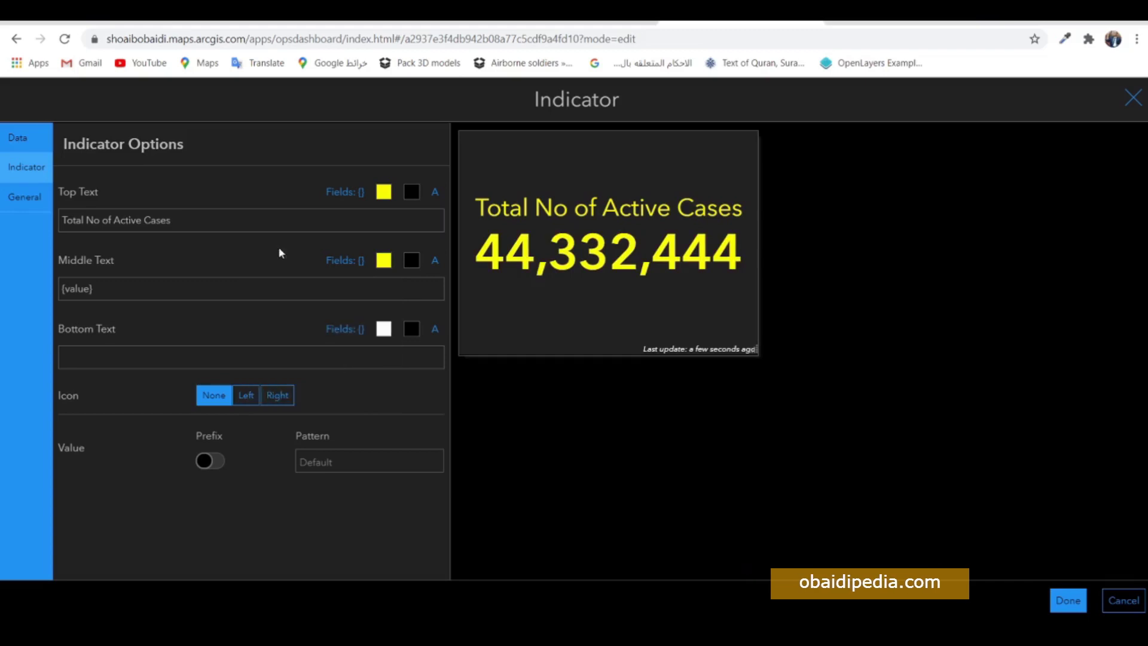
Change the title colour to light red (#ff7f7f).
left_click(383, 192)
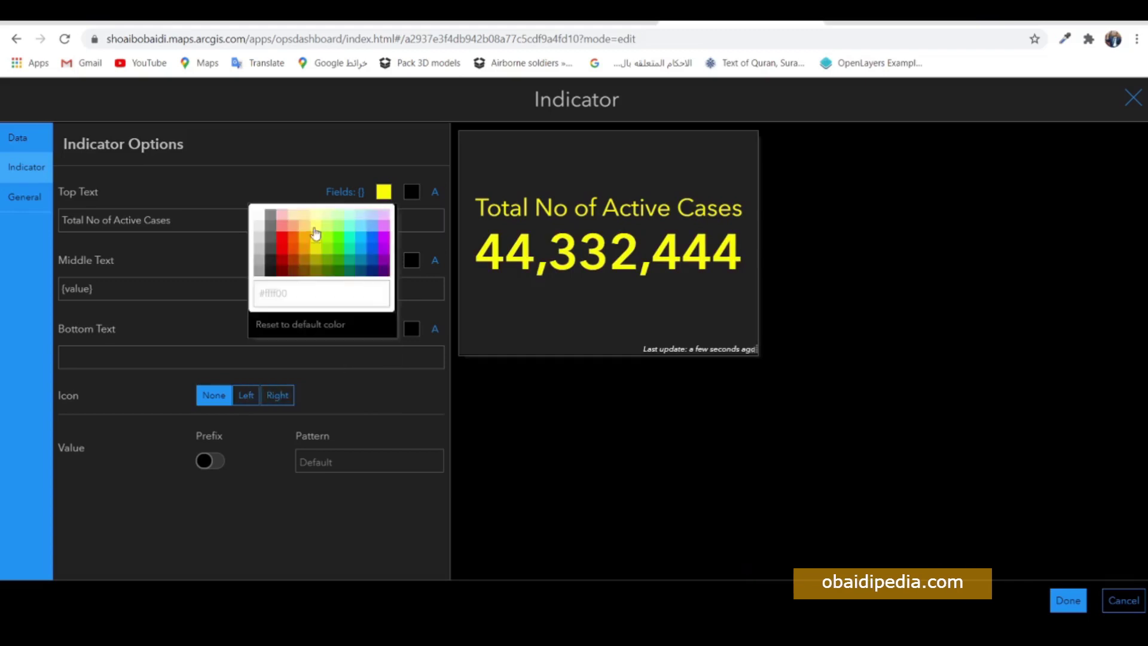
left_click(284, 242)
left_click(281, 225)
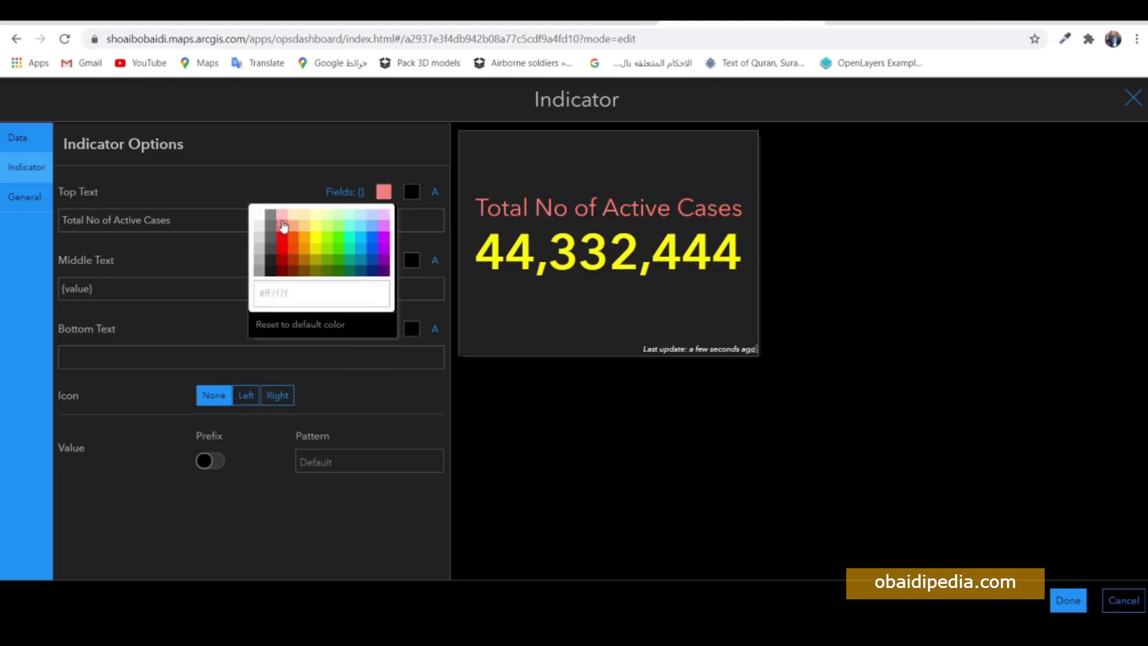
left_click(246, 179)
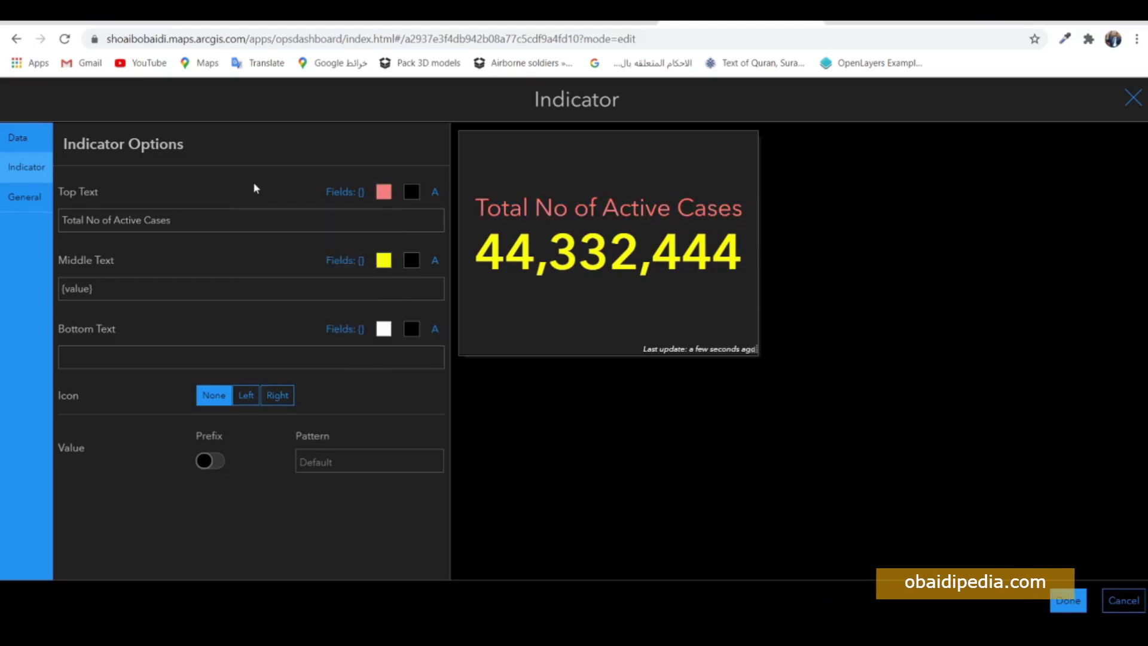
Put the person-at-desk icon left of the active-cases value and colour it teal (#00ffc5).
left_click(245, 396)
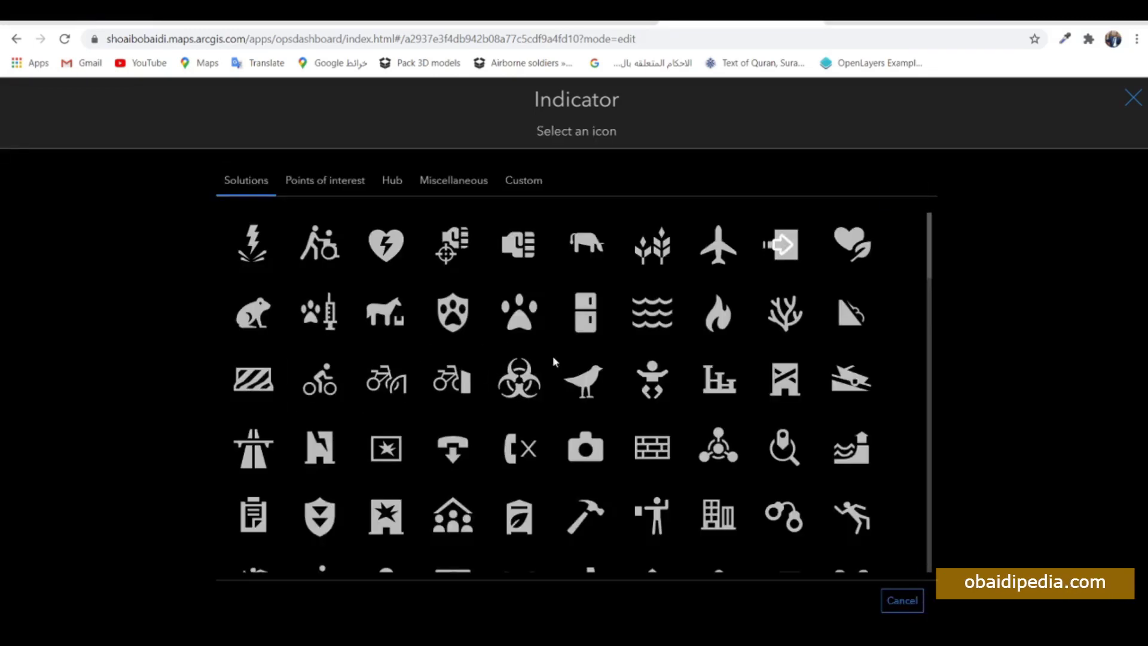
scroll(771, 319, "down", 6)
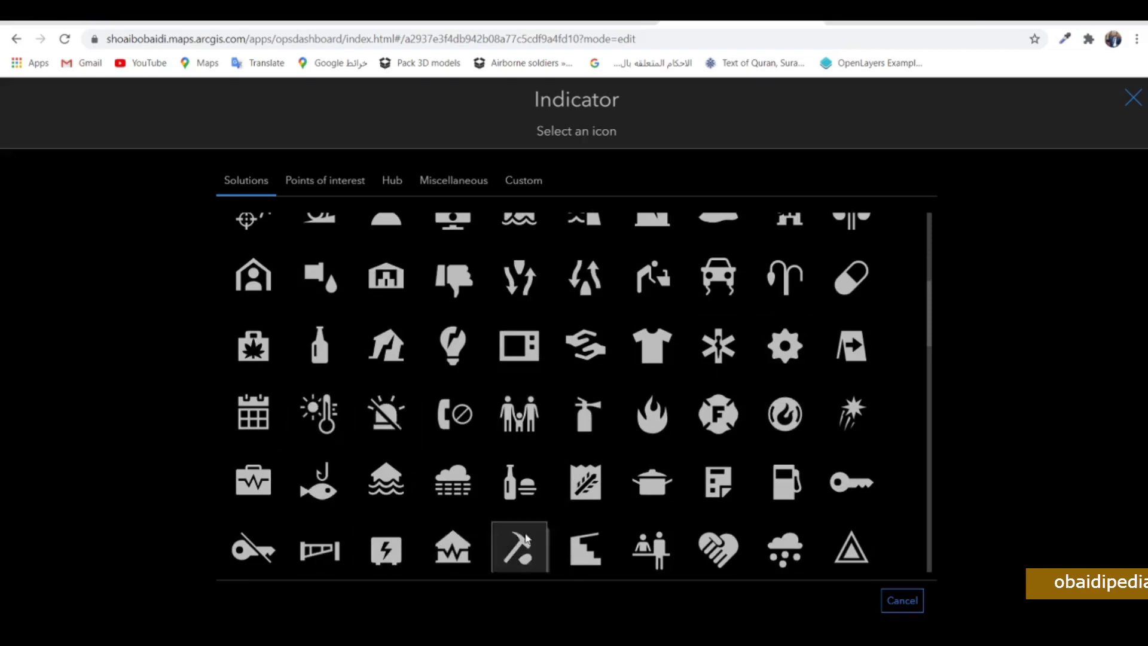
left_click(651, 547)
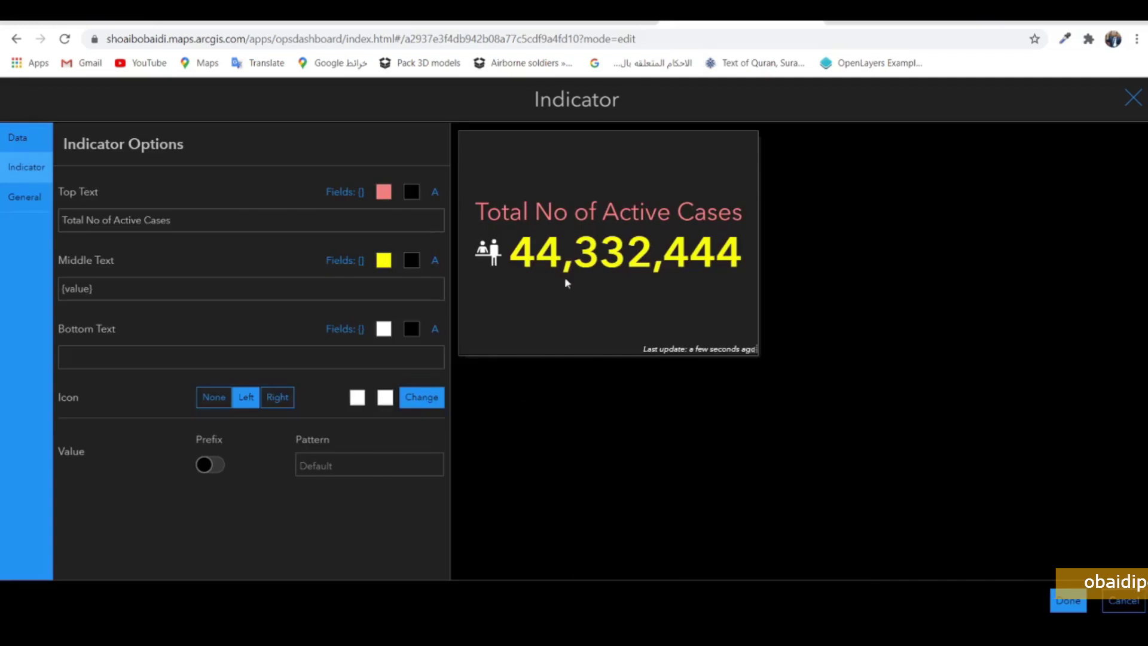
left_click(357, 398)
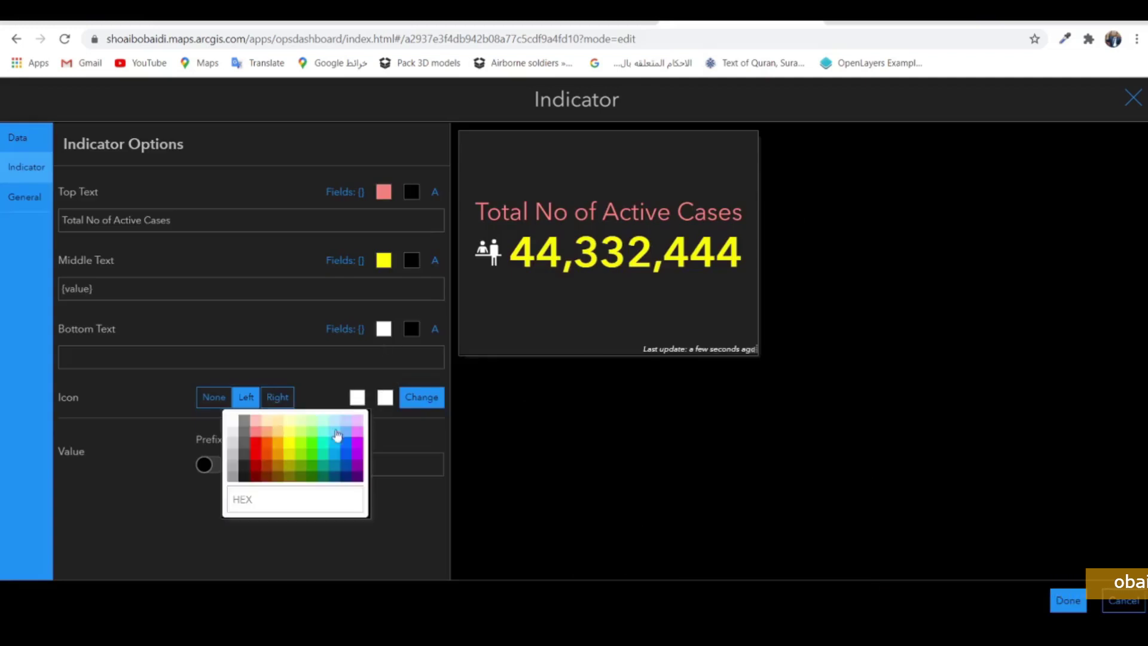
left_click(323, 448)
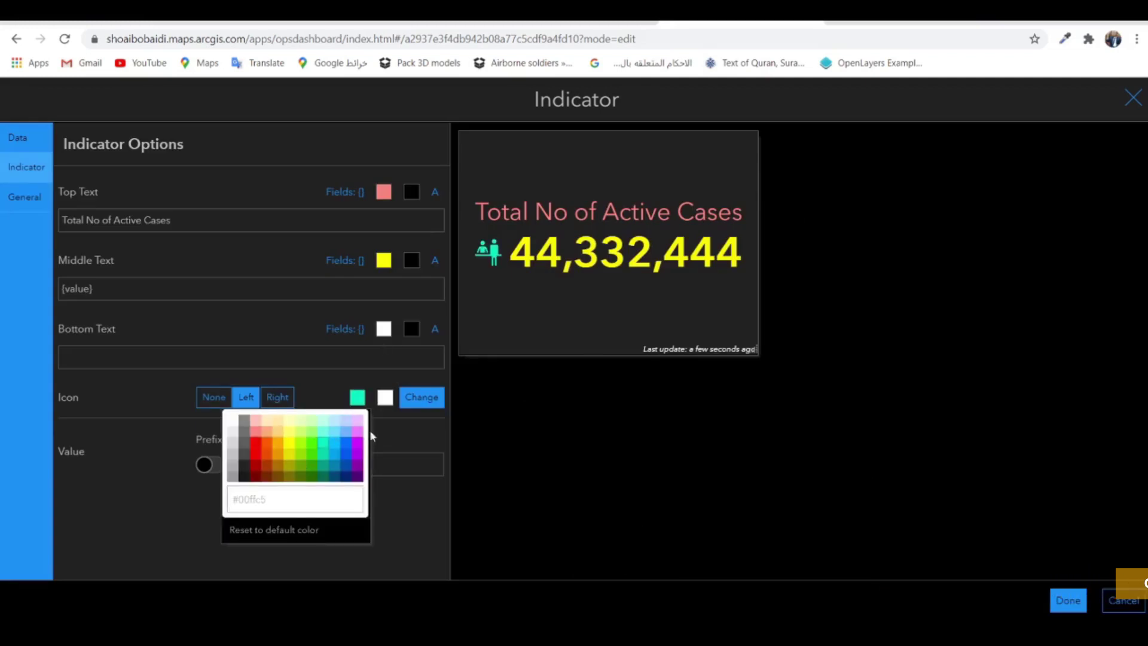
left_click(188, 536)
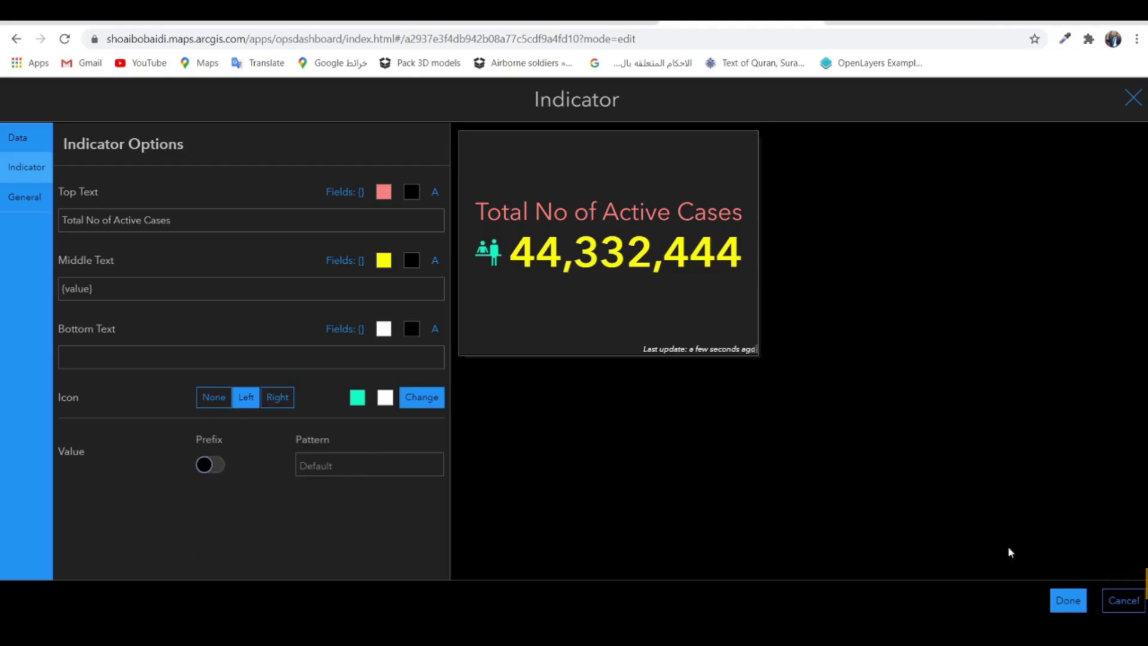
Apply the Active Cases indicator and dock it directly beneath the Recovered Cases indicator.
left_click(1068, 600)
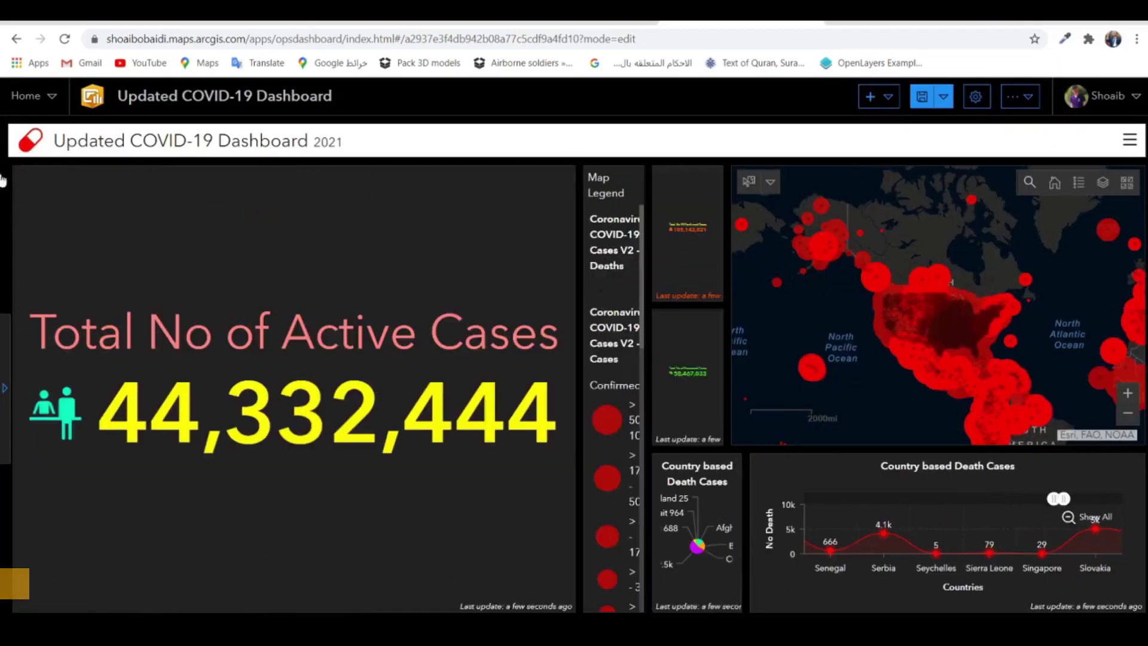
left_click_drag(27, 172, 694, 425)
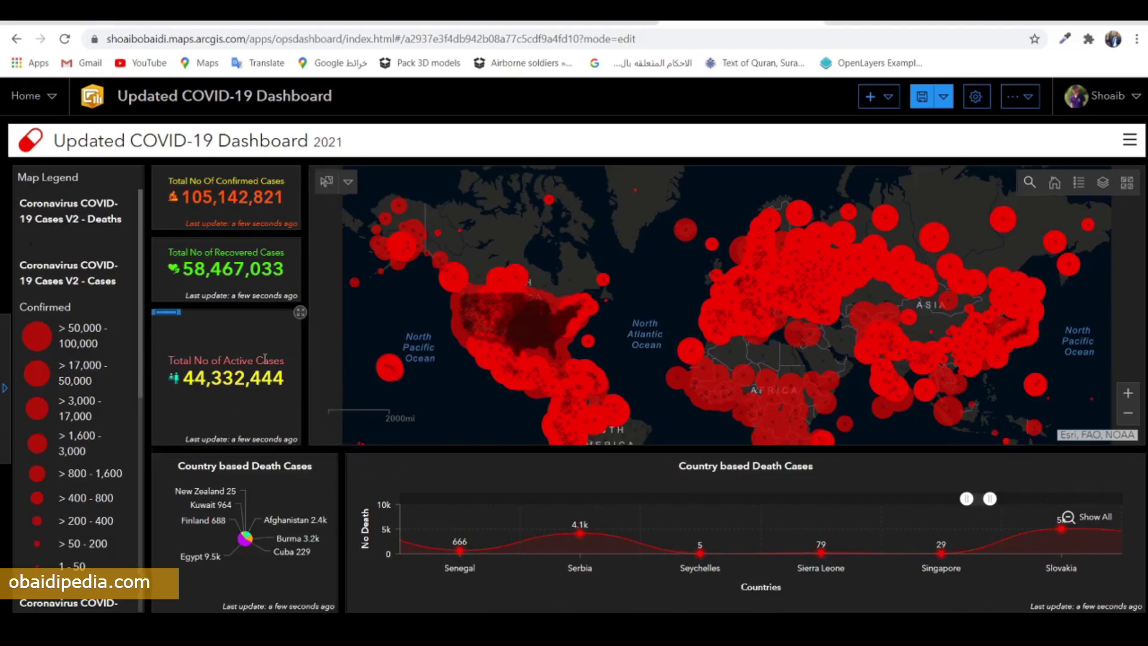
Add an indicator on the Cases_country layer showing the Sum of the Deaths field (2,291,061).
left_click(882, 98)
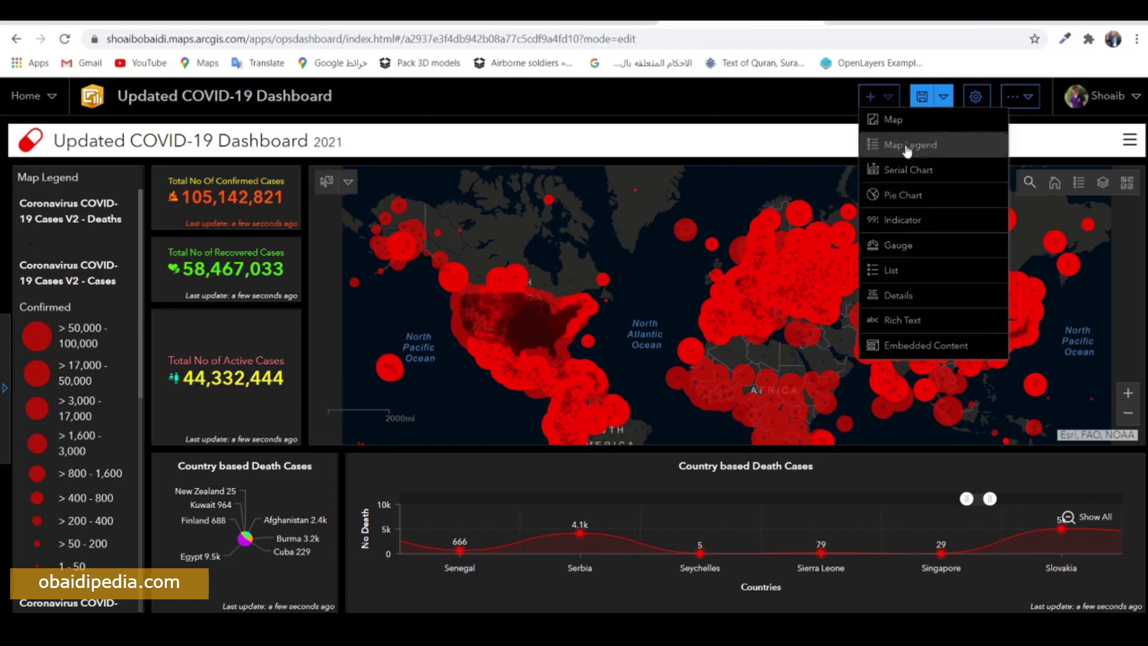
left_click(901, 220)
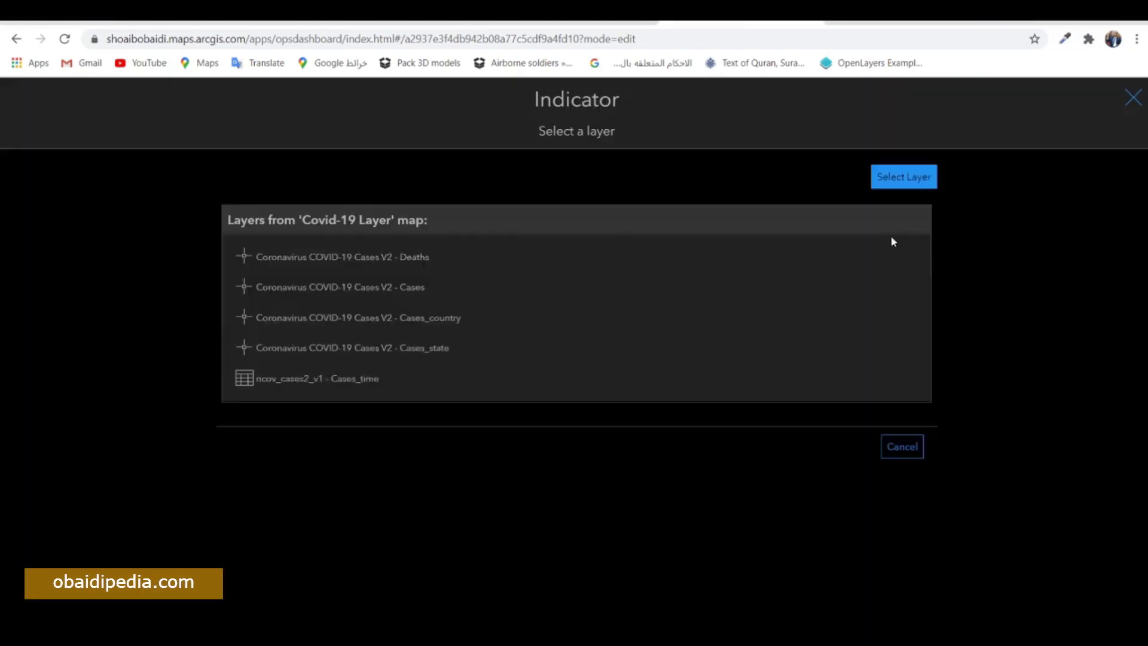
left_click(422, 326)
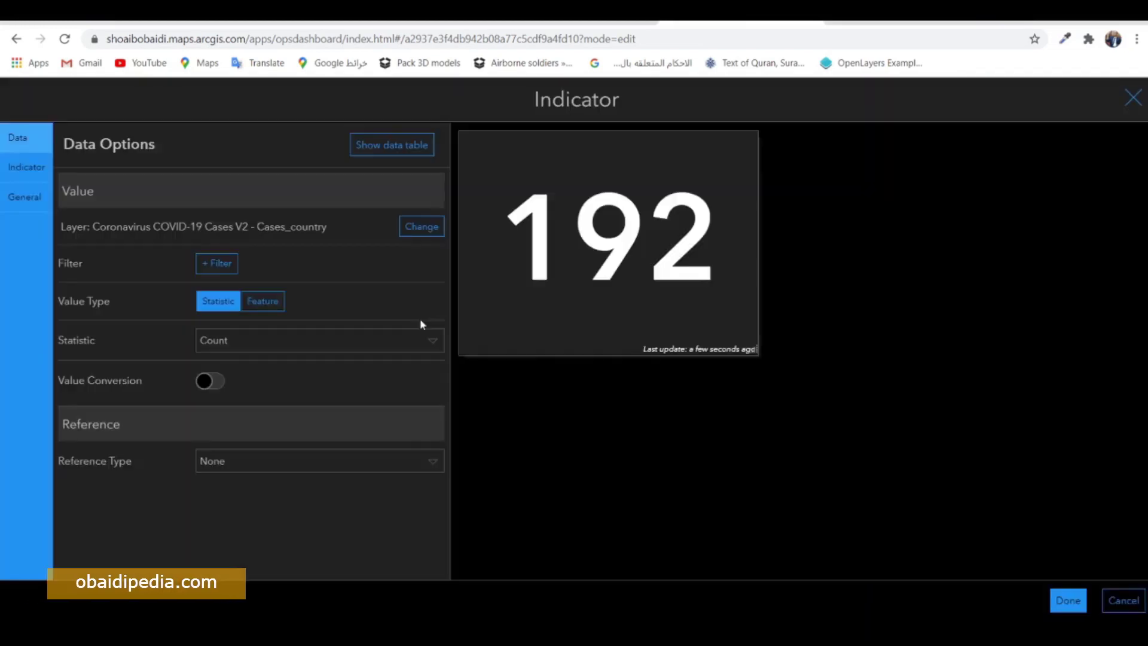
left_click(253, 342)
left_click(245, 465)
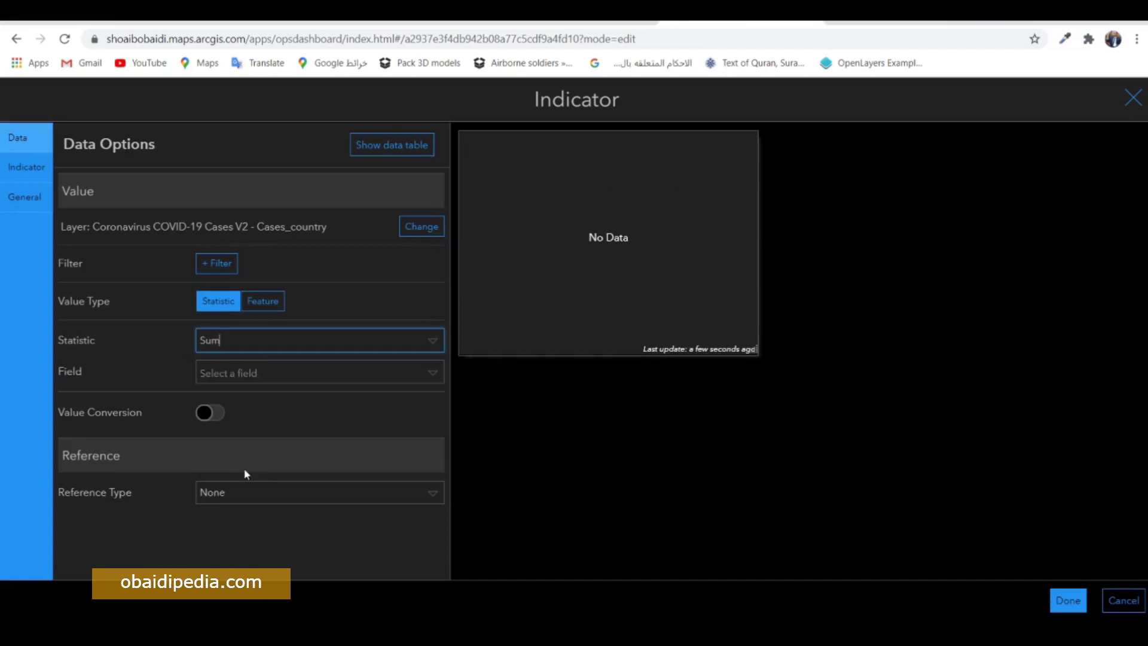
left_click(226, 371)
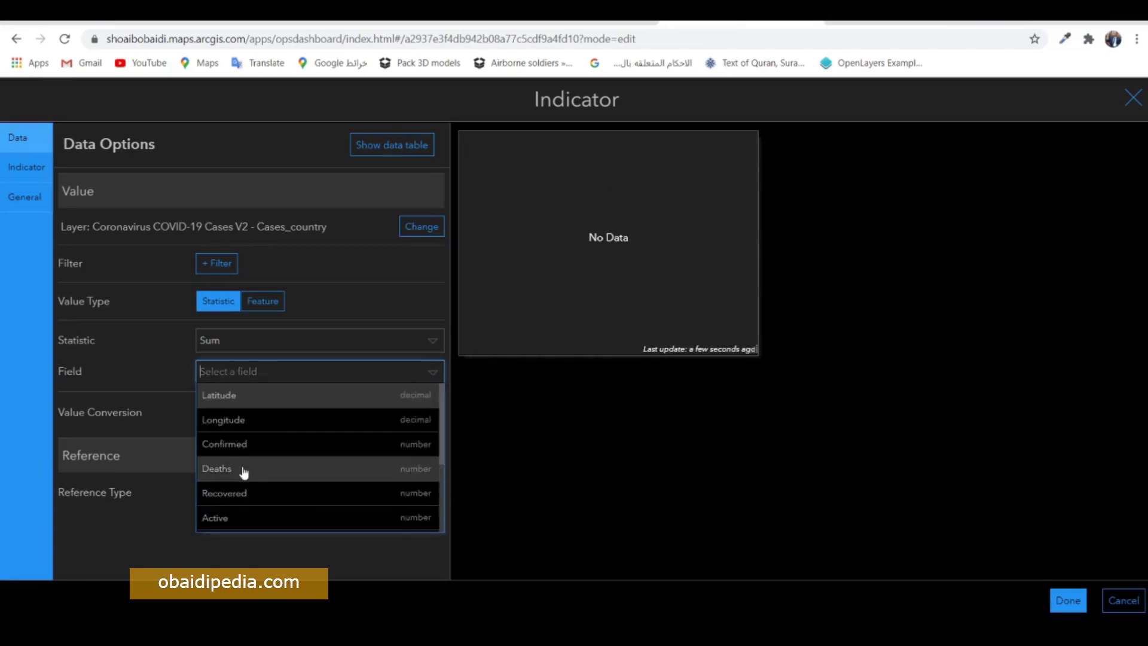
left_click(244, 472)
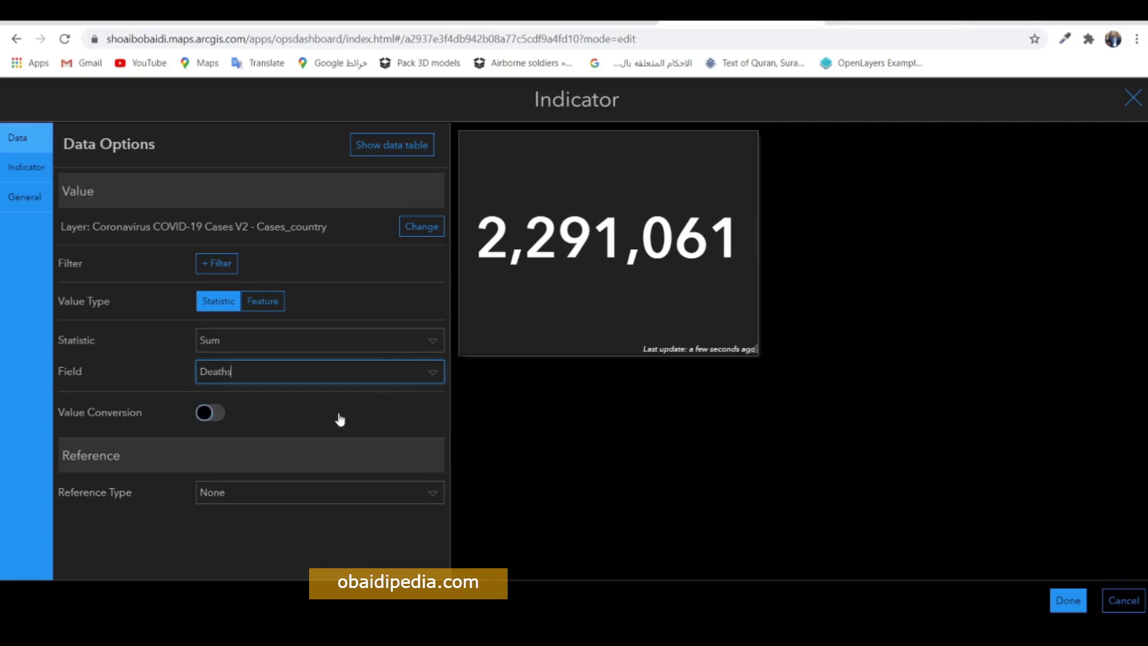
Set the indicator's top text to 'Total Death Events'.
left_click(28, 168)
left_click(357, 222)
type("Tot")
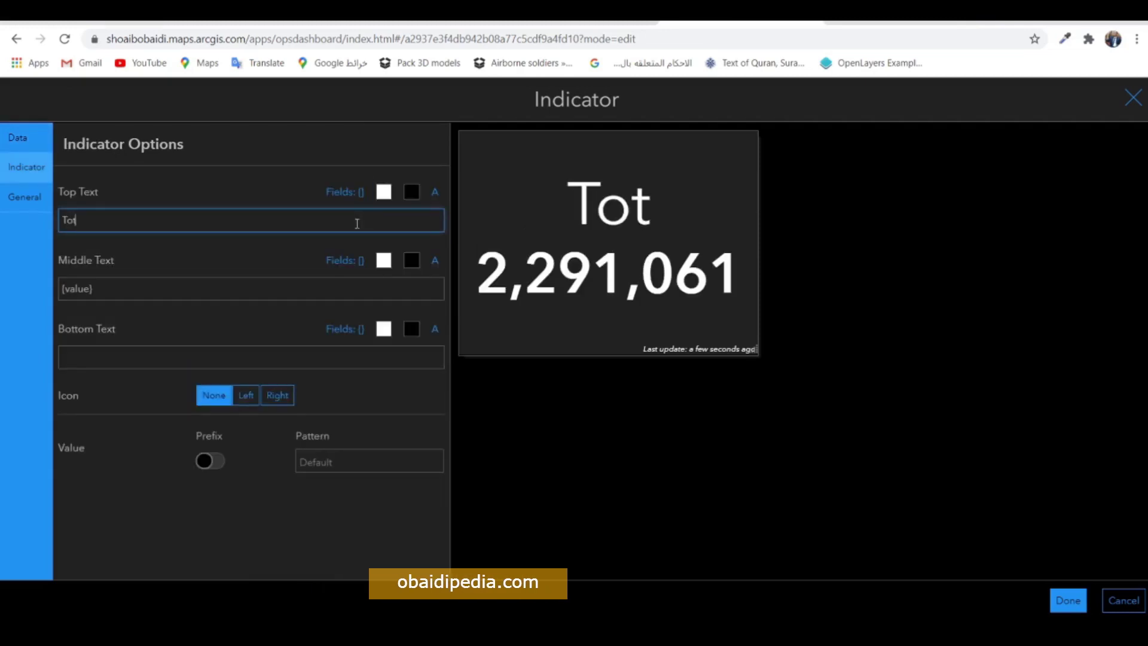
type("al Death ")
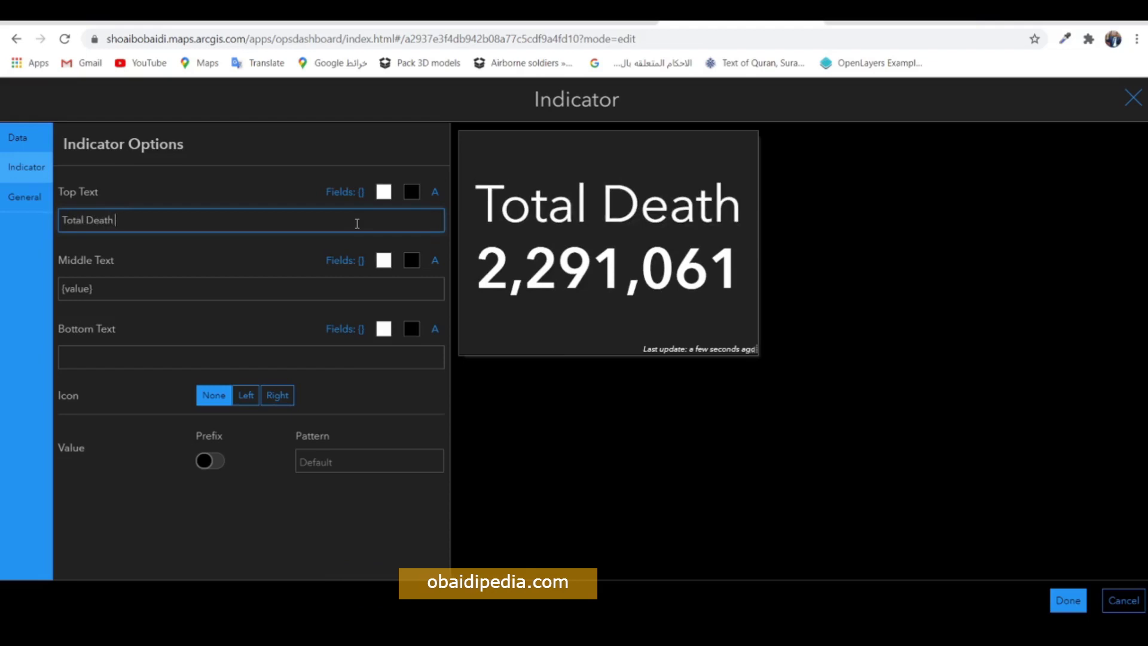
type("Events")
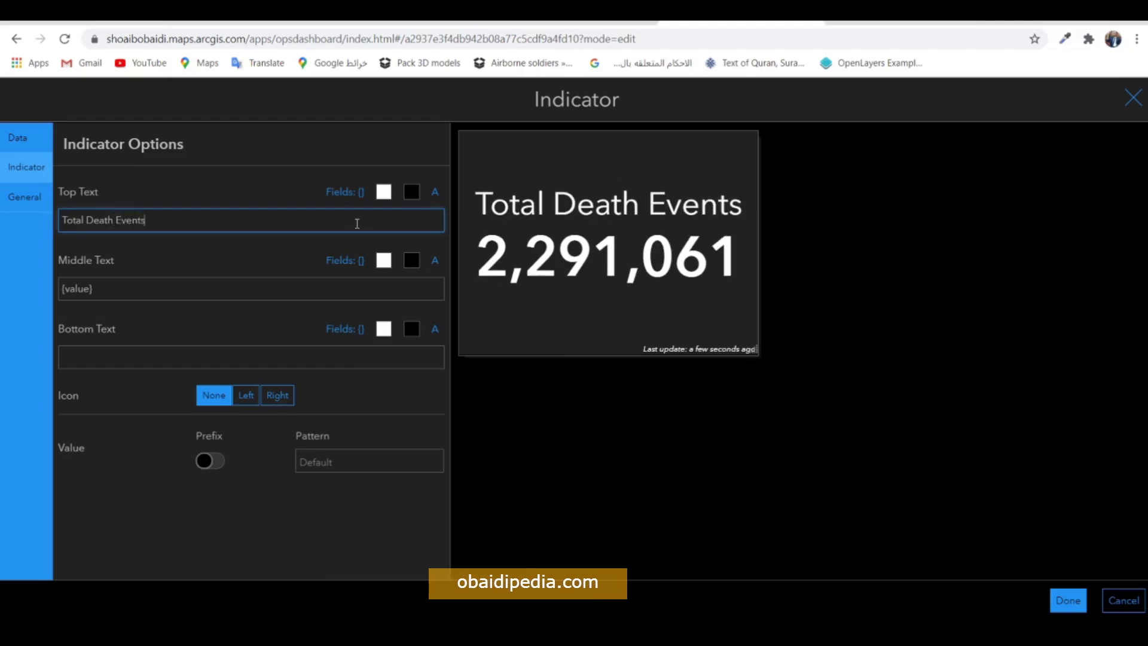
Colour both the 'Total Death Events' title and the 2,291,061 value red.
left_click(384, 191)
left_click(279, 239)
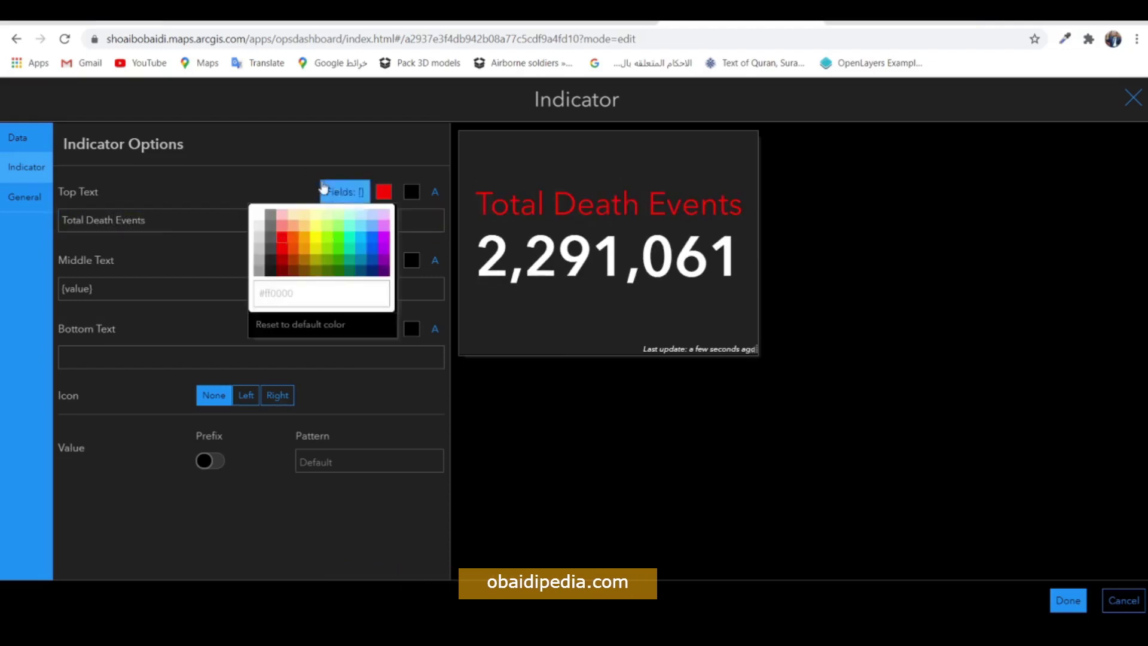
left_click(285, 177)
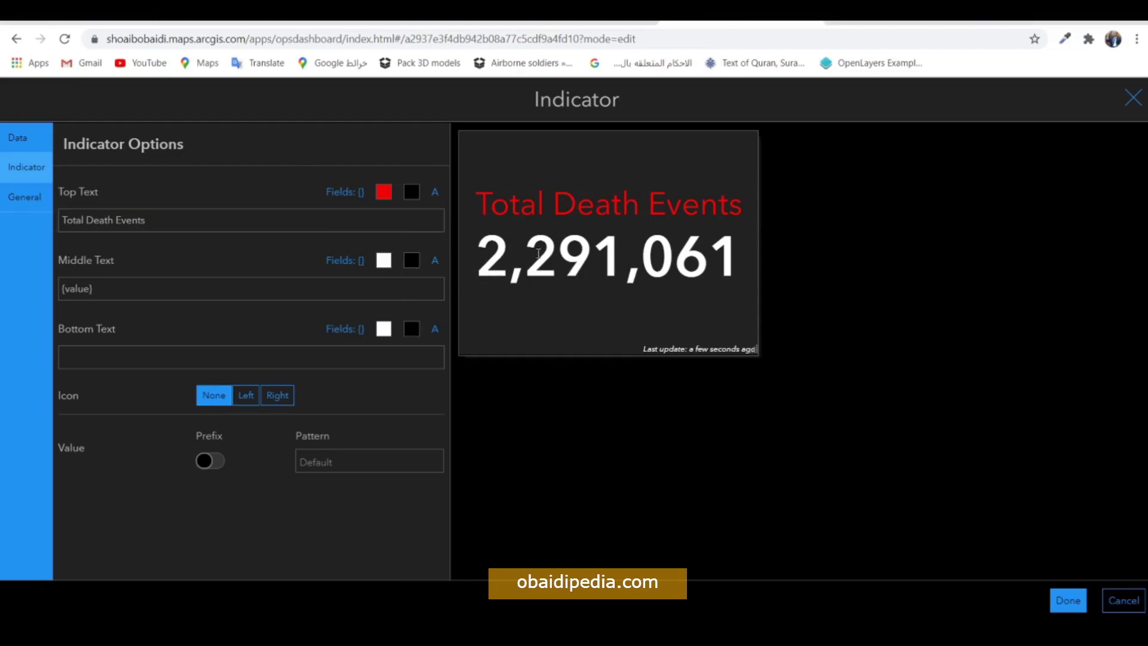
left_click(384, 261)
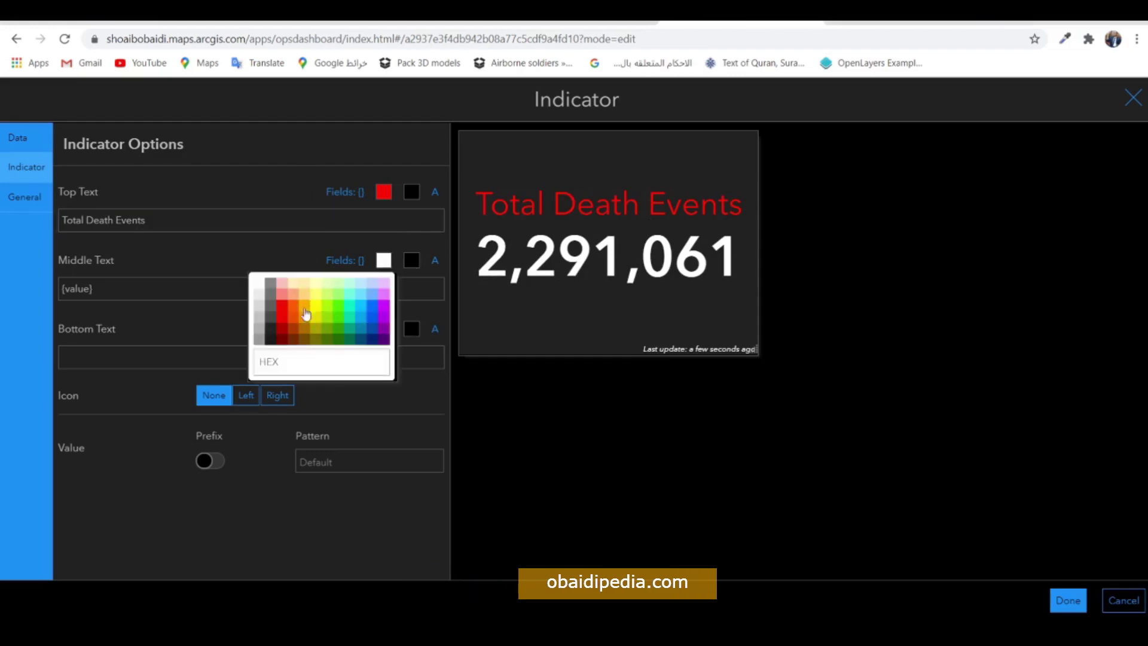
left_click(278, 312)
left_click(238, 245)
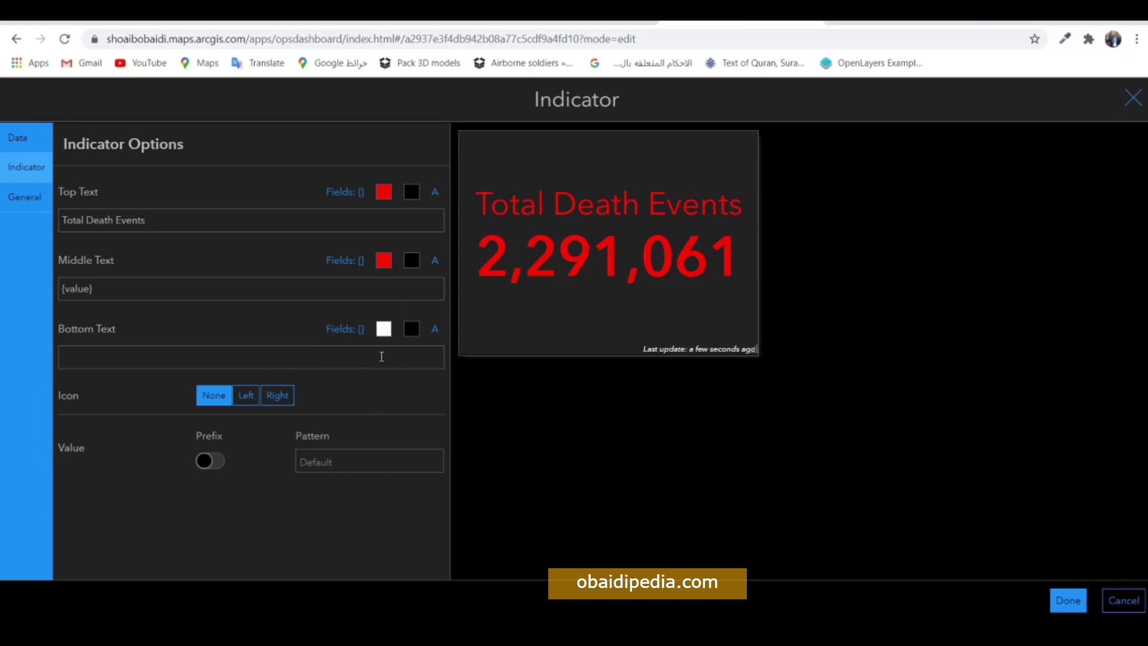
left_click(246, 395)
Place a red worker icon to the left of the 2,291,061 value.
scroll(568, 395, "down", 2)
scroll(569, 397, "down", 15)
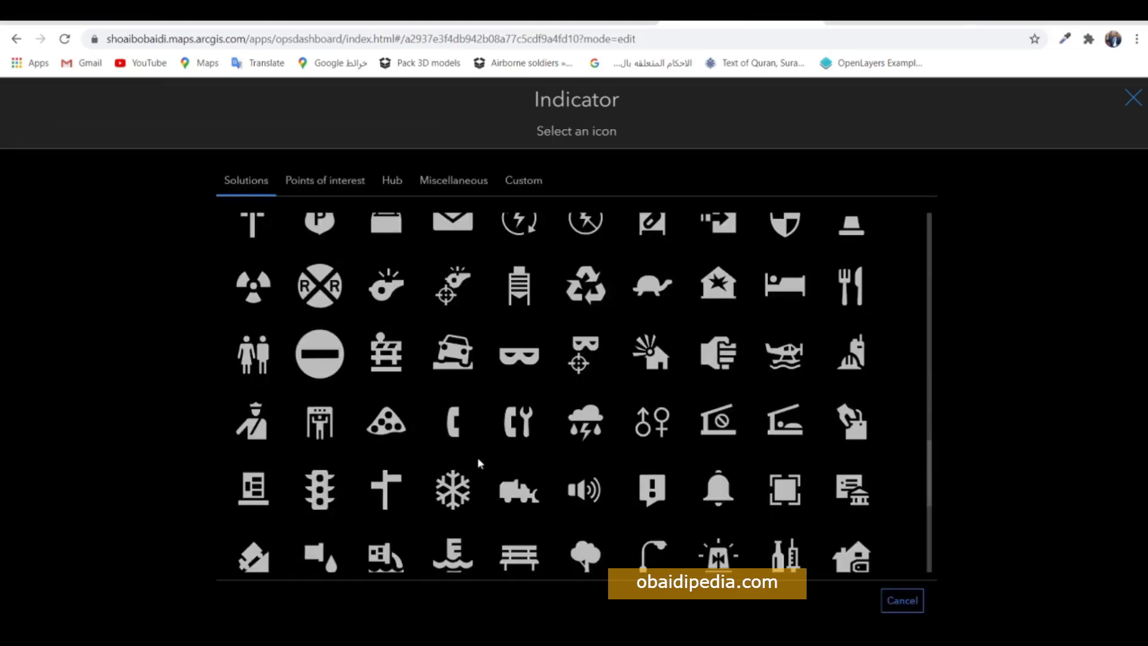
scroll(506, 440, "down", 5)
left_click(716, 538)
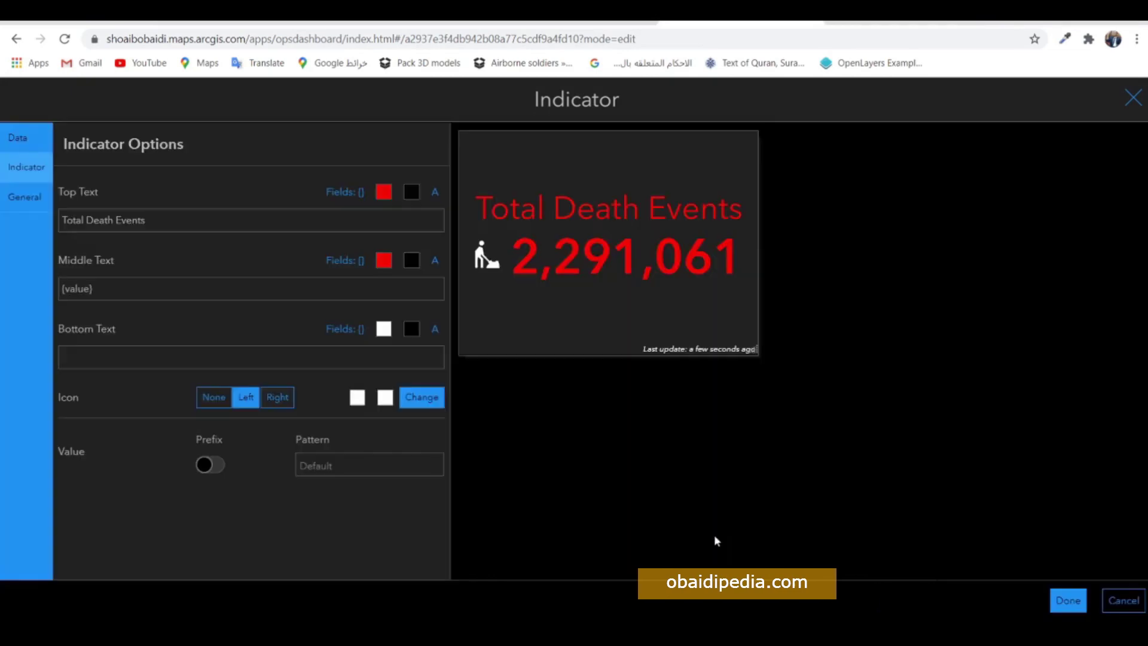
left_click(357, 397)
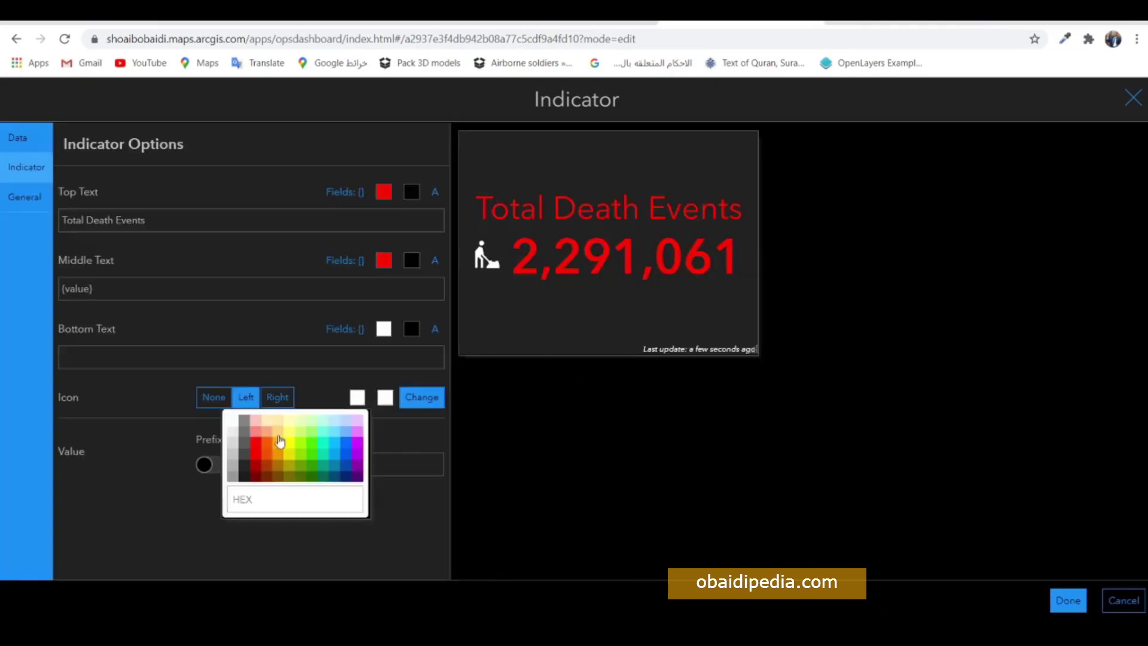
left_click(255, 442)
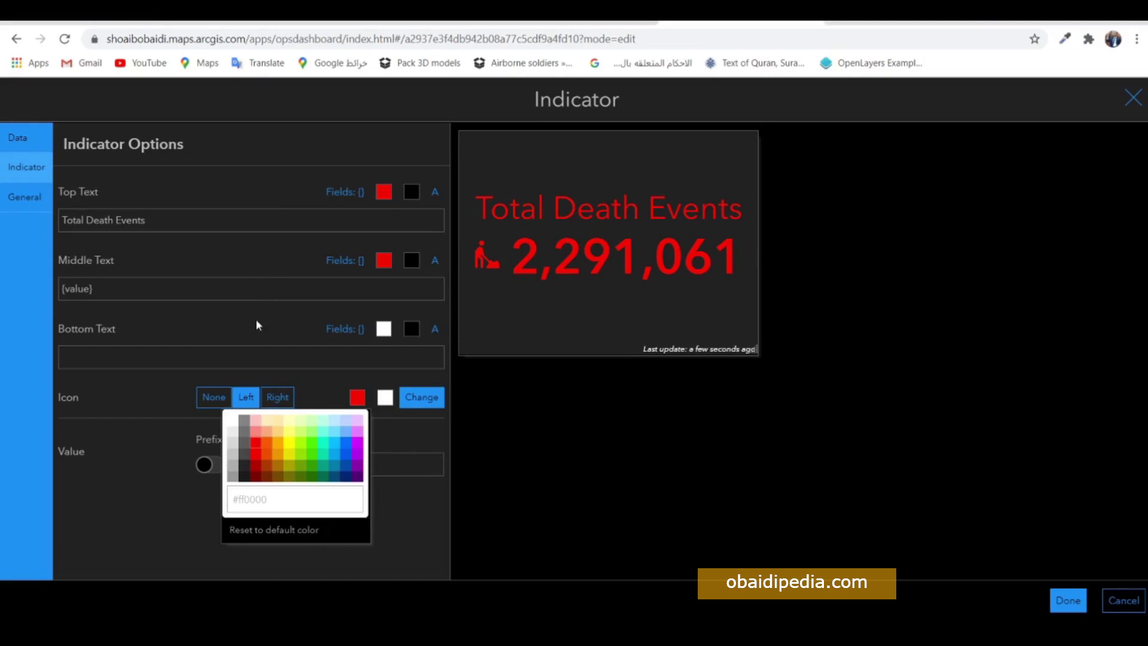
left_click(280, 320)
Change the 'Total Death Events' title colour to yellow and apply the indicator.
left_click(383, 192)
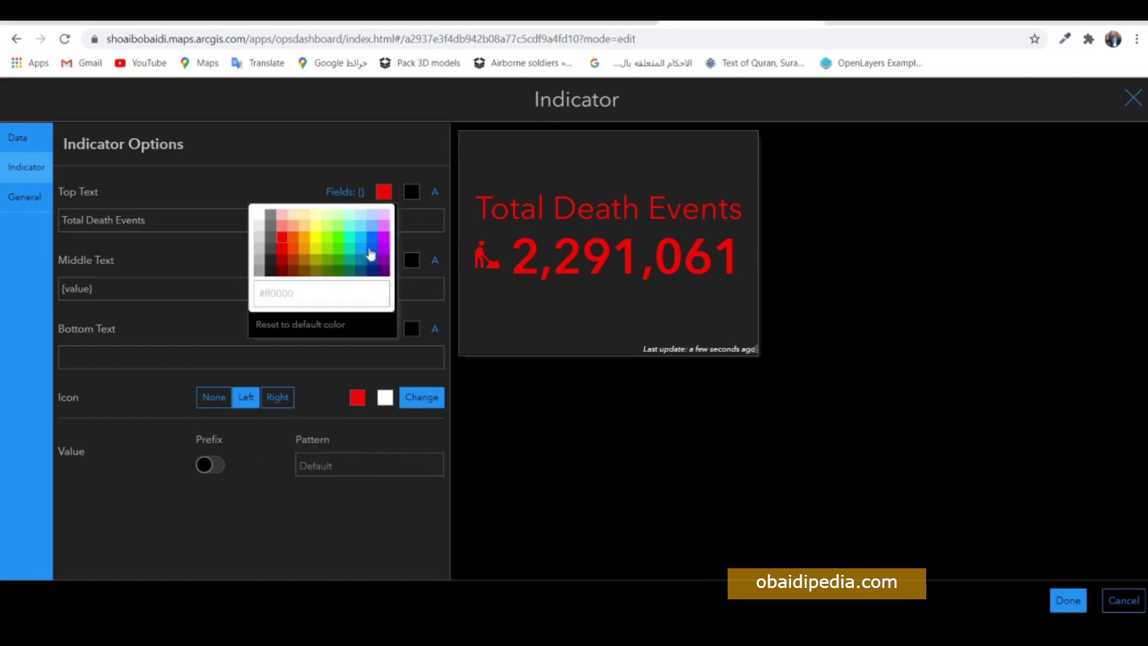
left_click(351, 254)
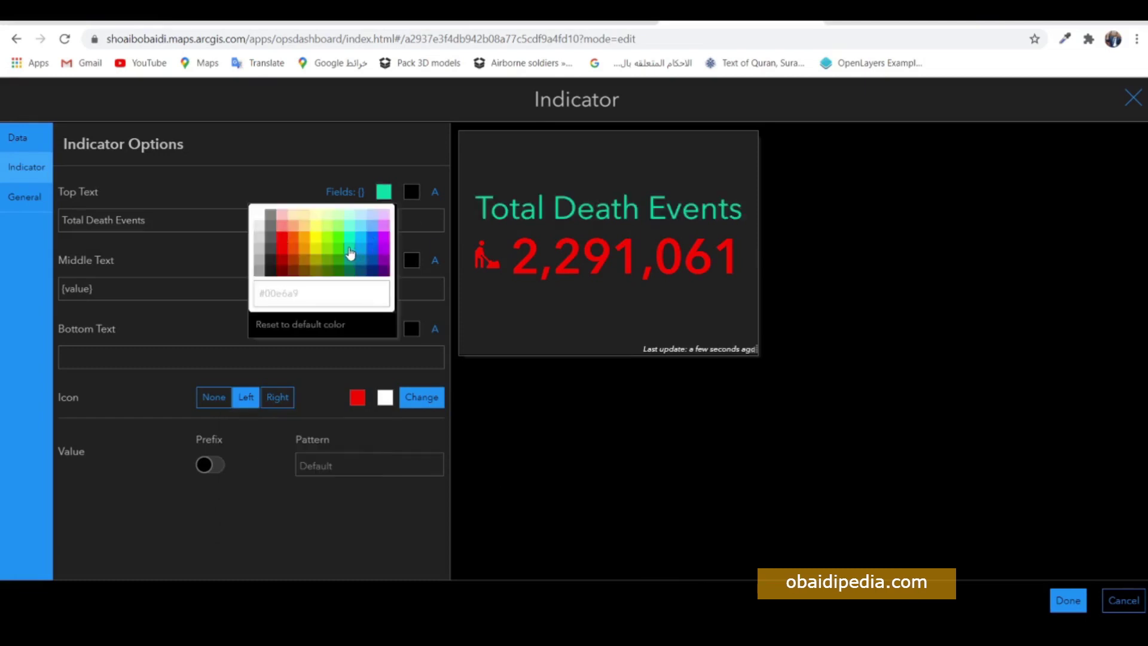
left_click(312, 245)
left_click(245, 189)
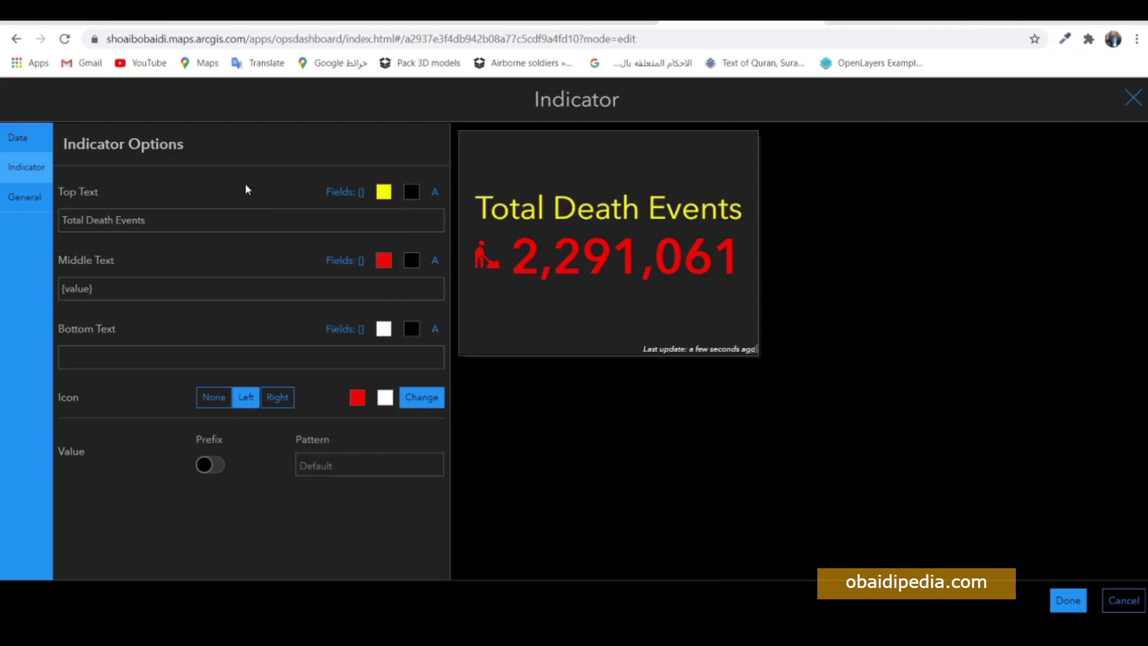
left_click(1070, 593)
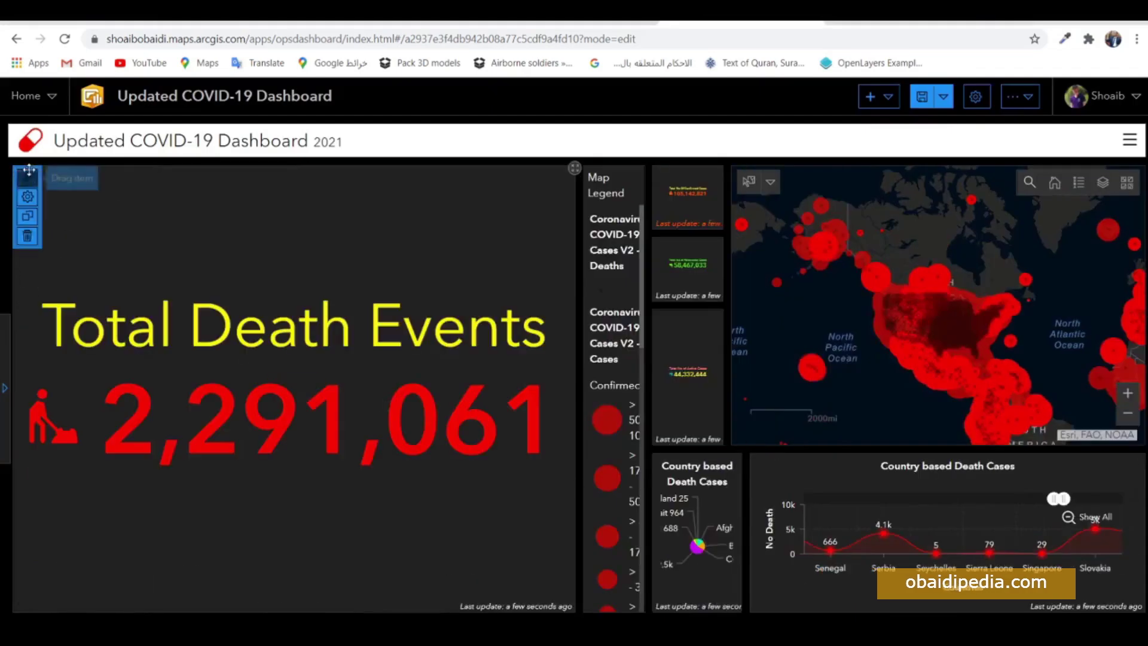
Dock Total Death Events below Active Cases and resize Active, Recovered and Confirmed panels to similar heights.
left_click_drag(29, 171, 700, 421)
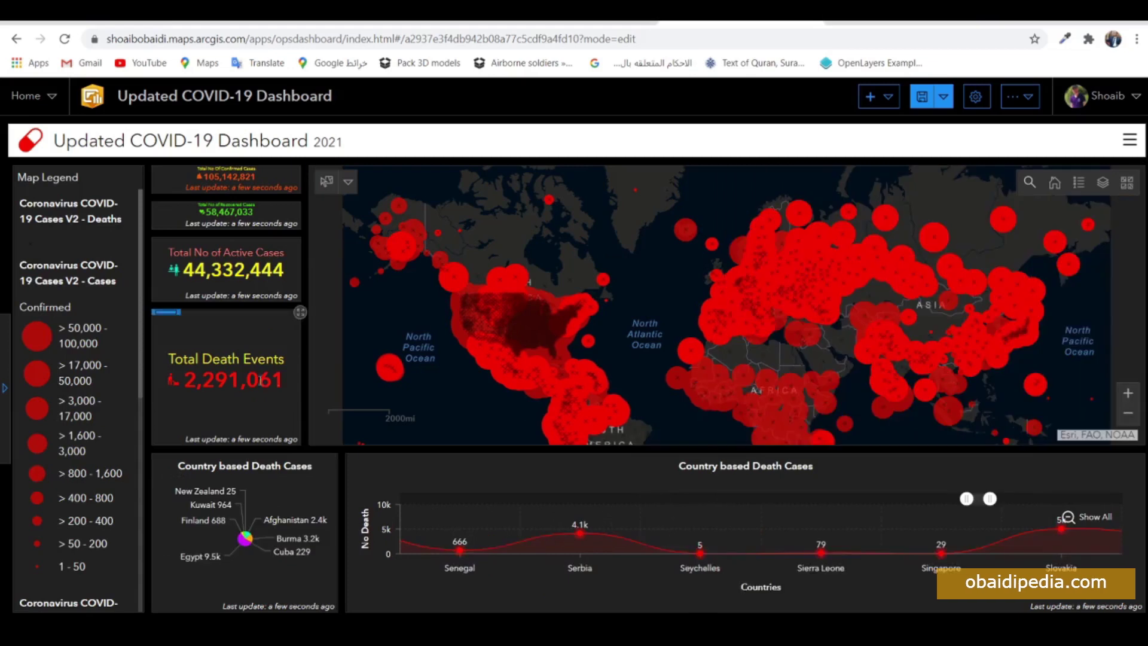
left_click_drag(232, 305, 236, 385)
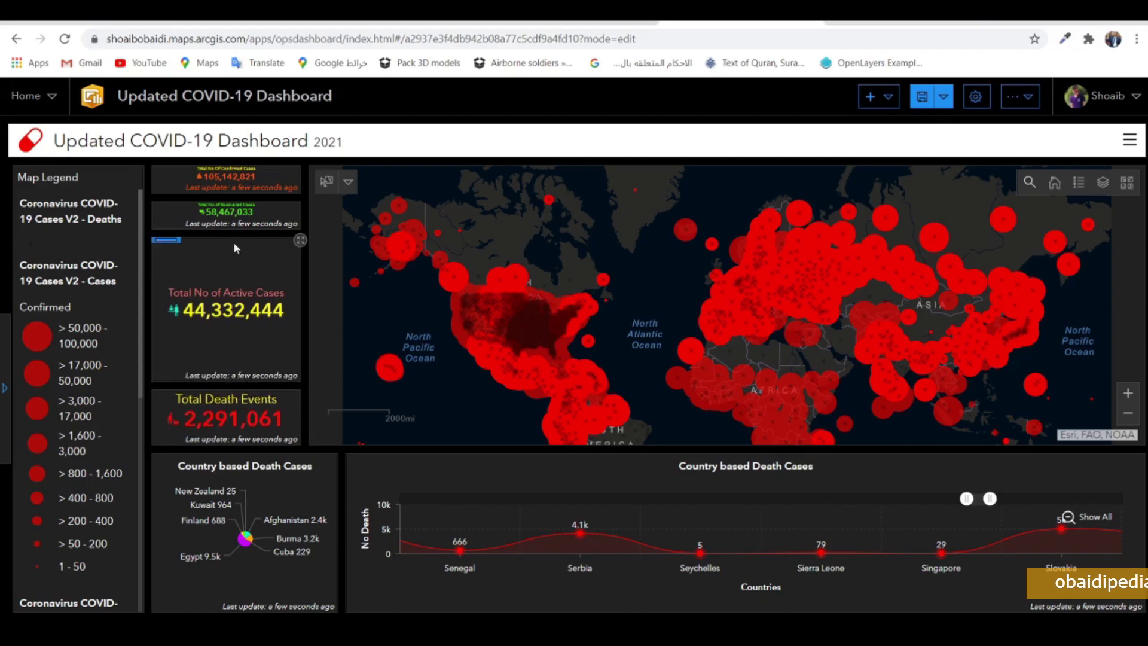
left_click_drag(235, 234, 234, 314)
left_click_drag(236, 195, 243, 246)
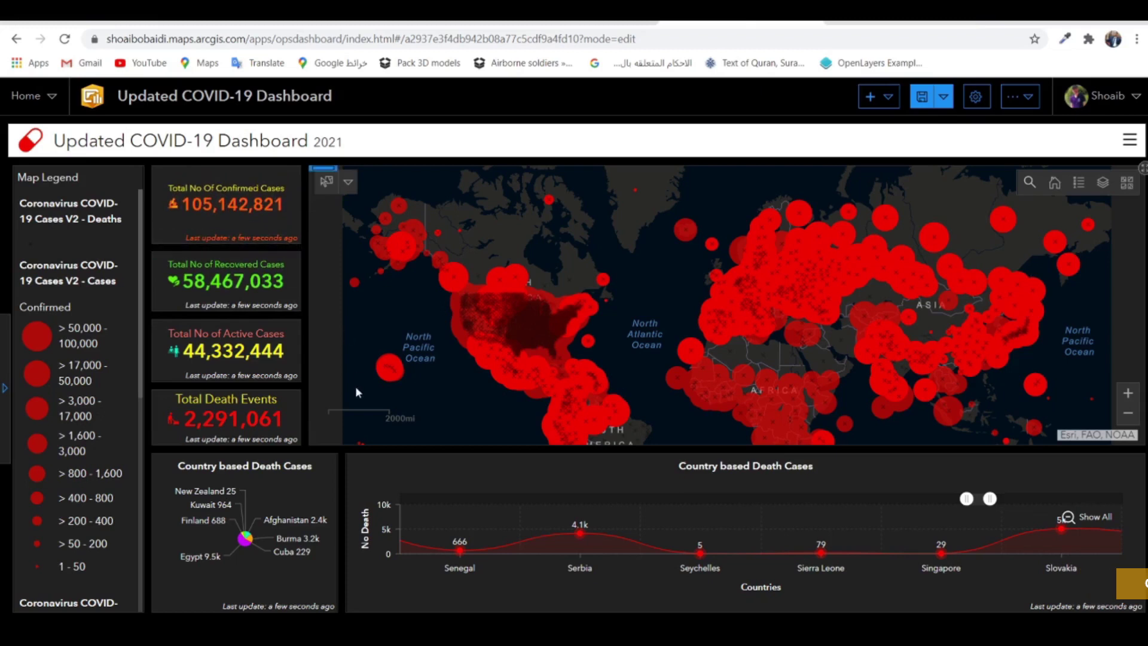